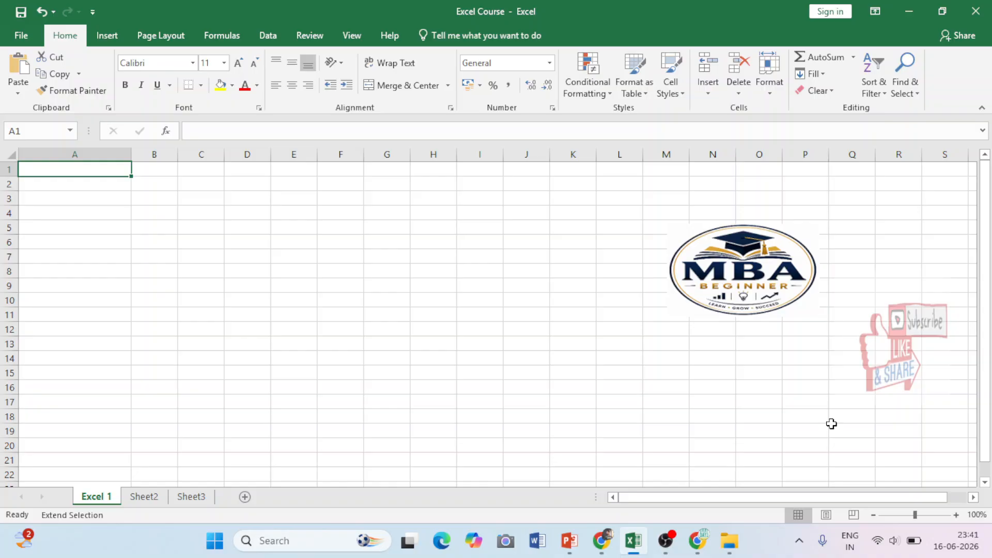
- Switch to Sheet3 and enter a first name in cell A1
left_click(145, 497)
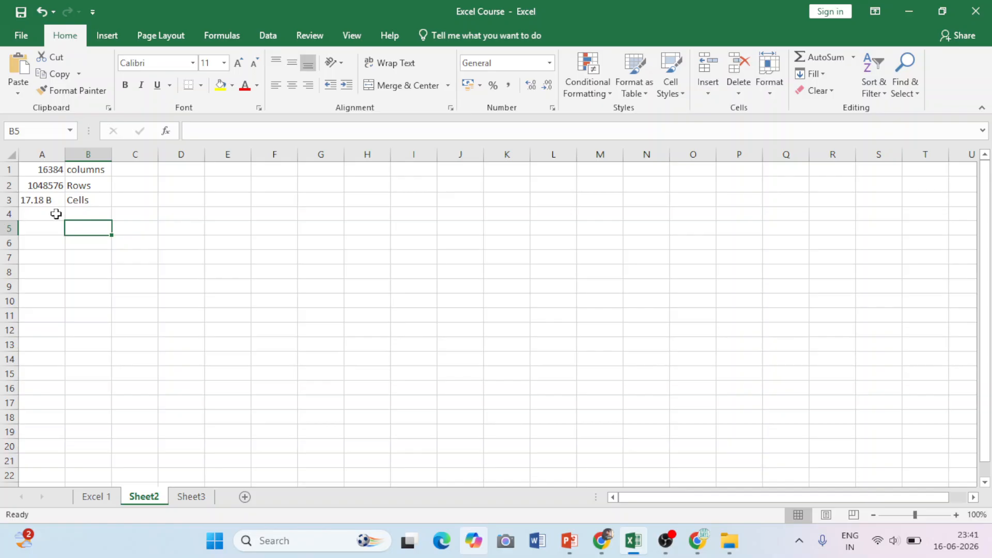
left_click(207, 496)
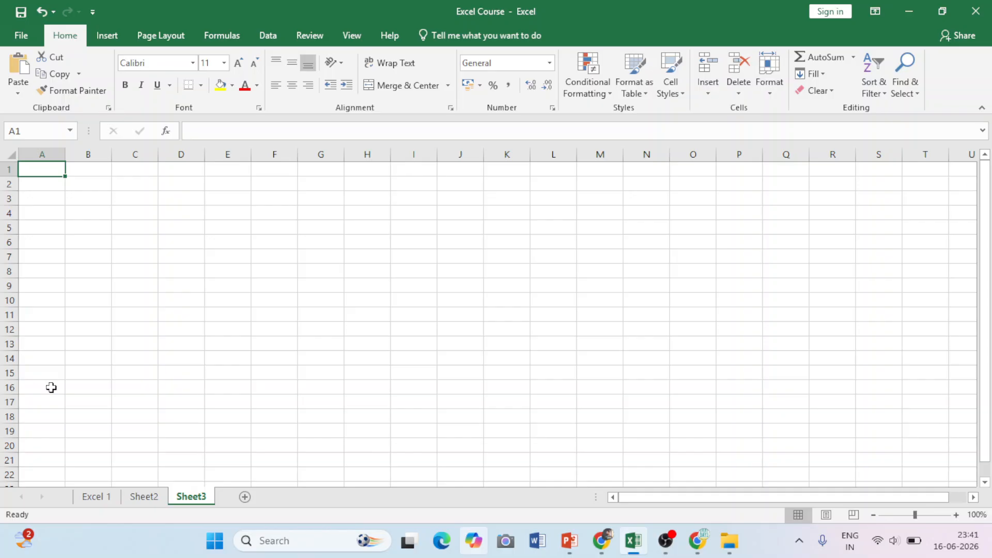
left_click(102, 212)
left_click(46, 173)
type("Rahul")
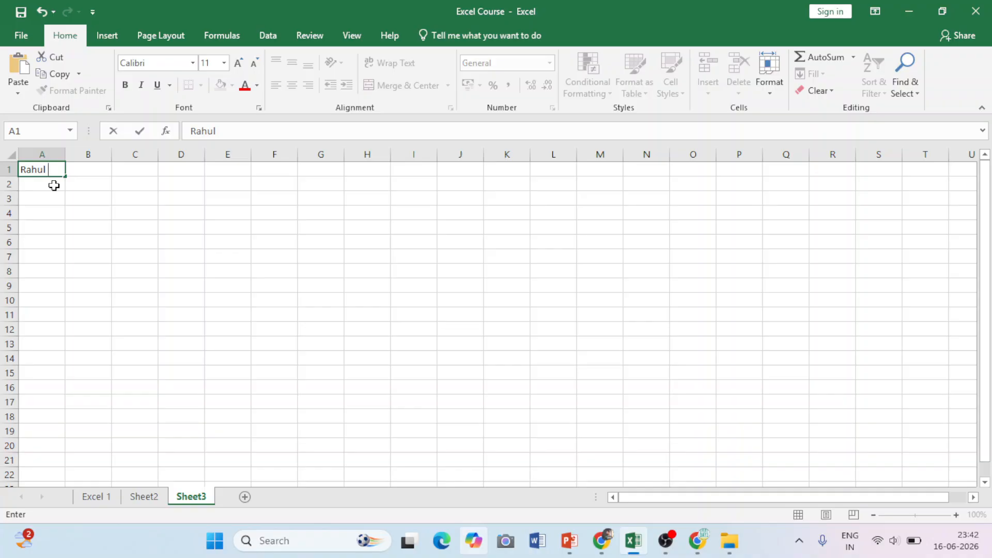
left_click(54, 185)
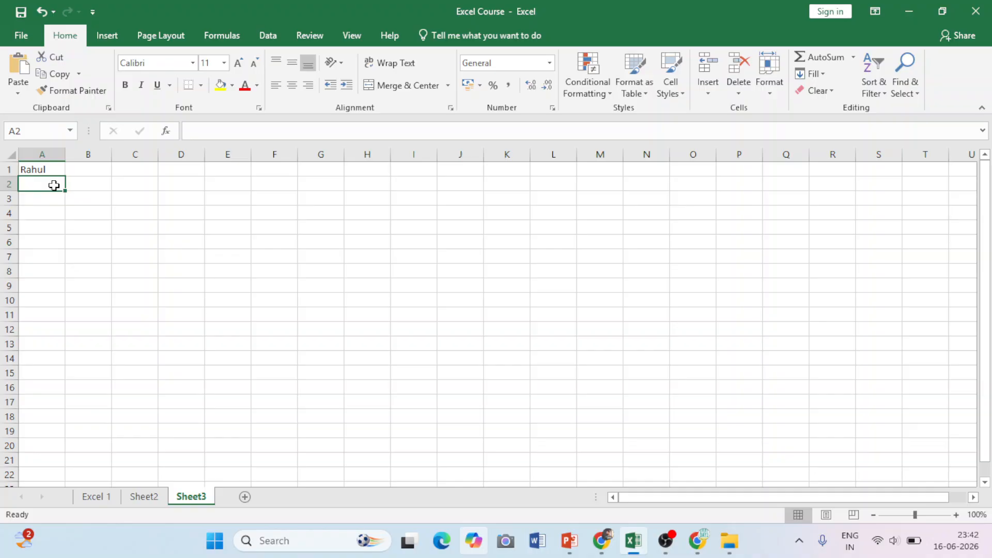
left_click(42, 170)
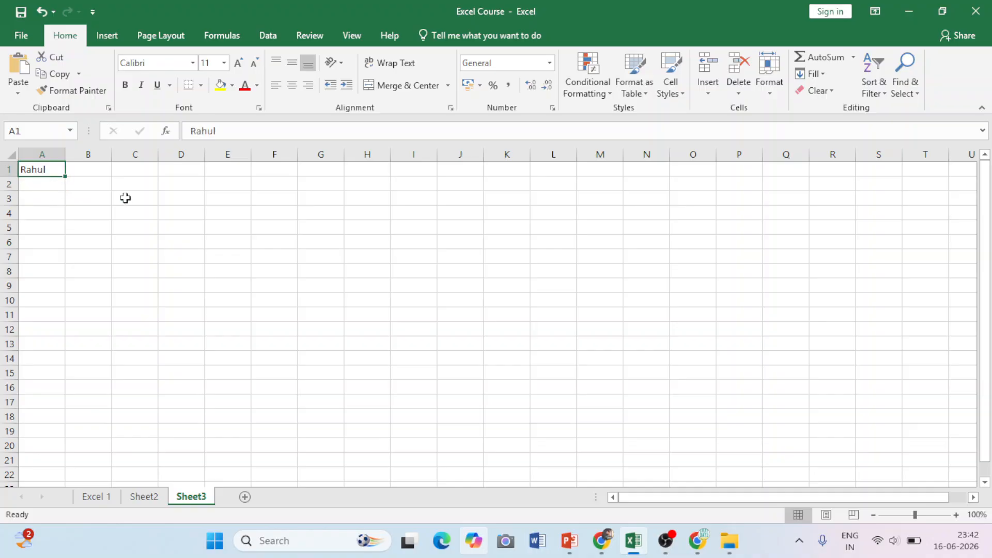
left_click(9, 135)
left_click(43, 185)
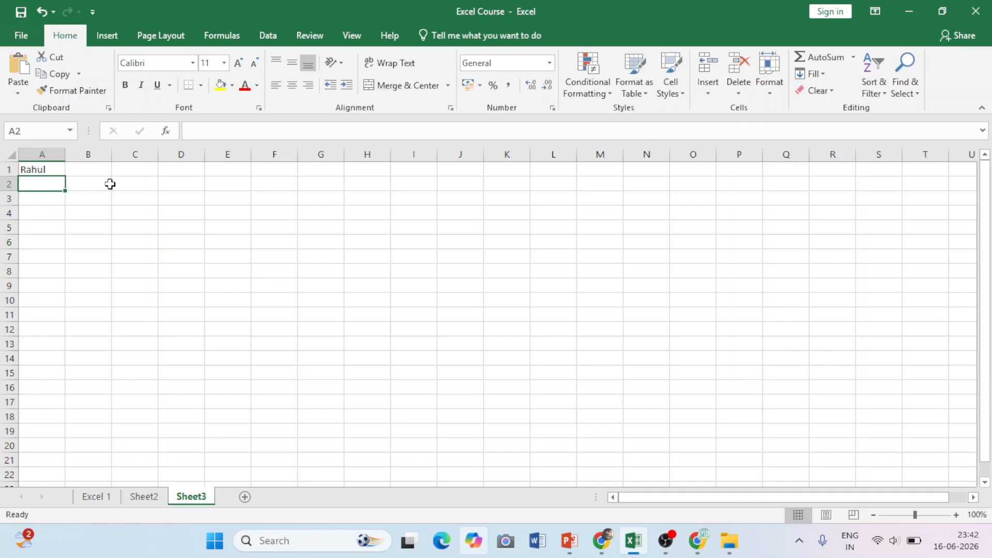
- Enter 1243 in cell B1
left_click(85, 171)
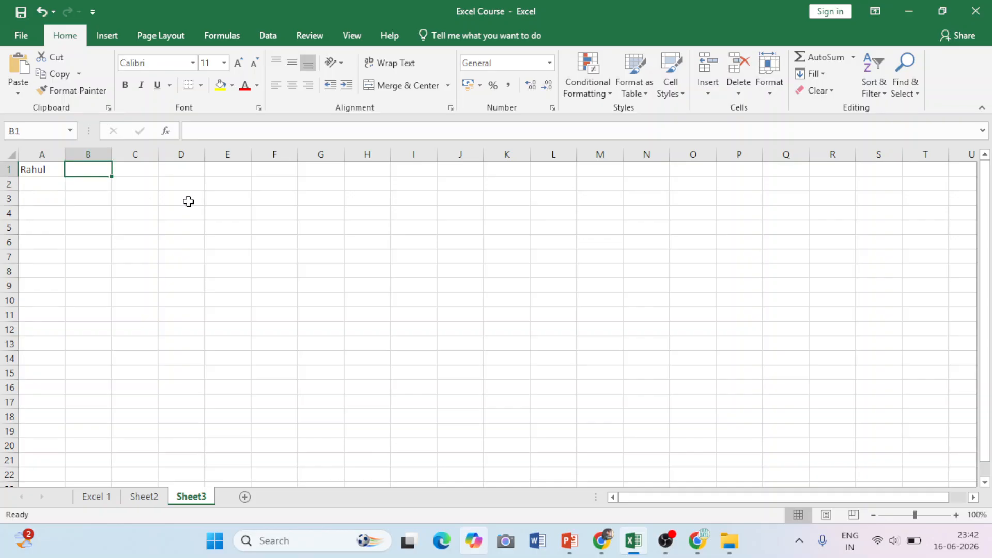
type("12434")
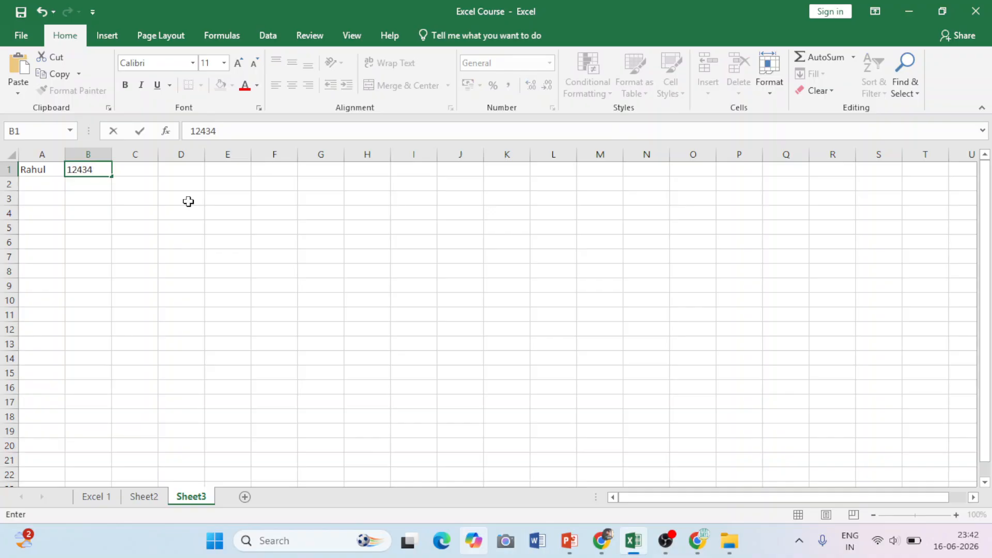
key("BackSpace")
left_click(7, 171)
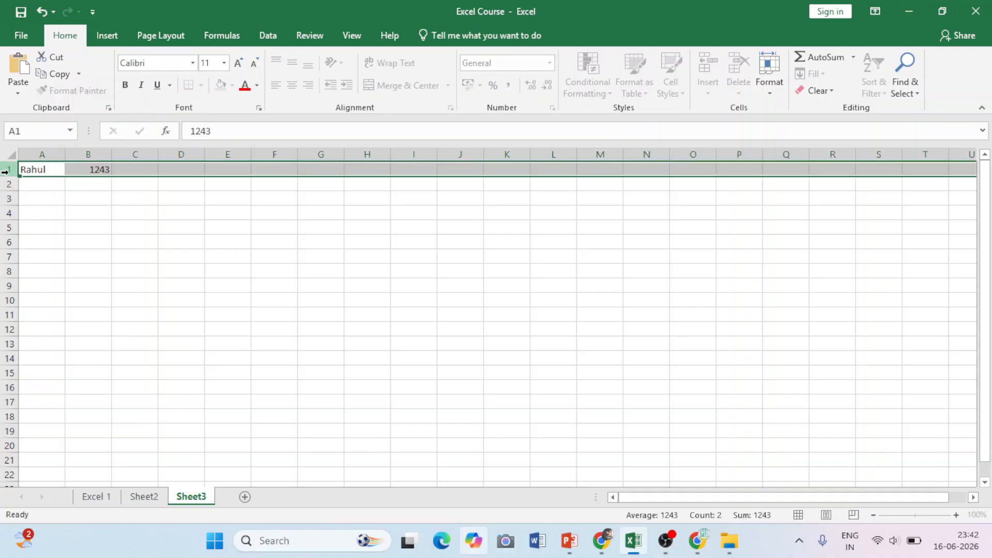
right_click(8, 170)
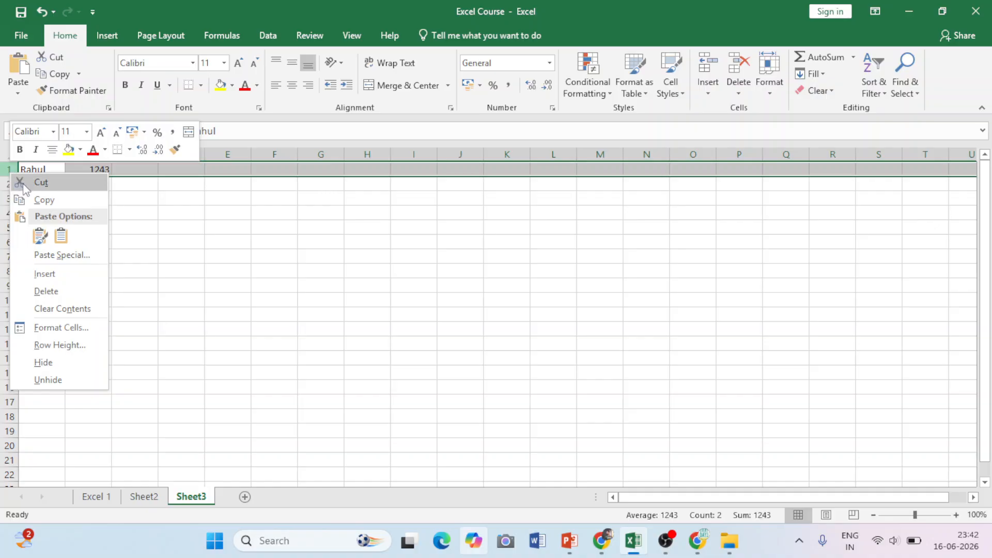
key("Escape")
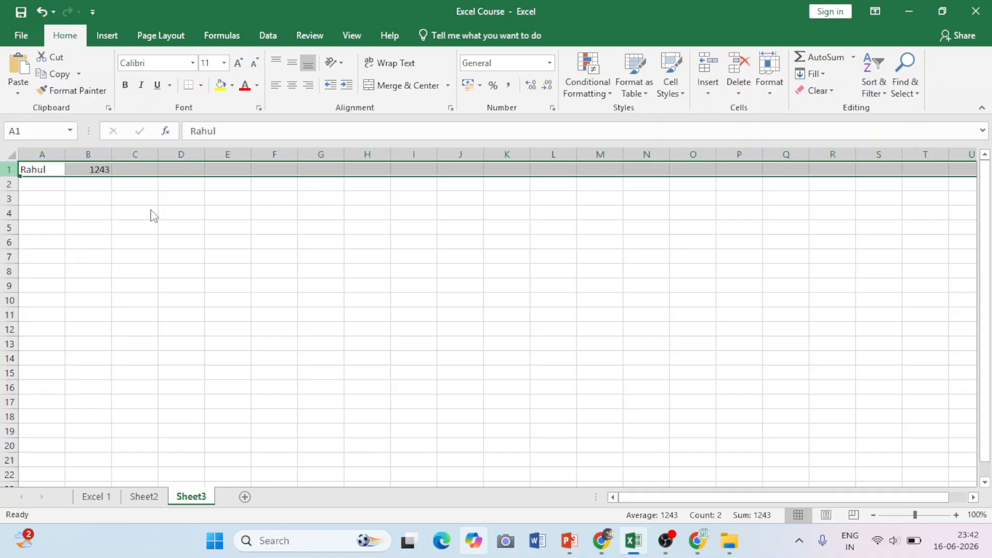
- Enter 25,000 in cell C1
left_click(154, 173)
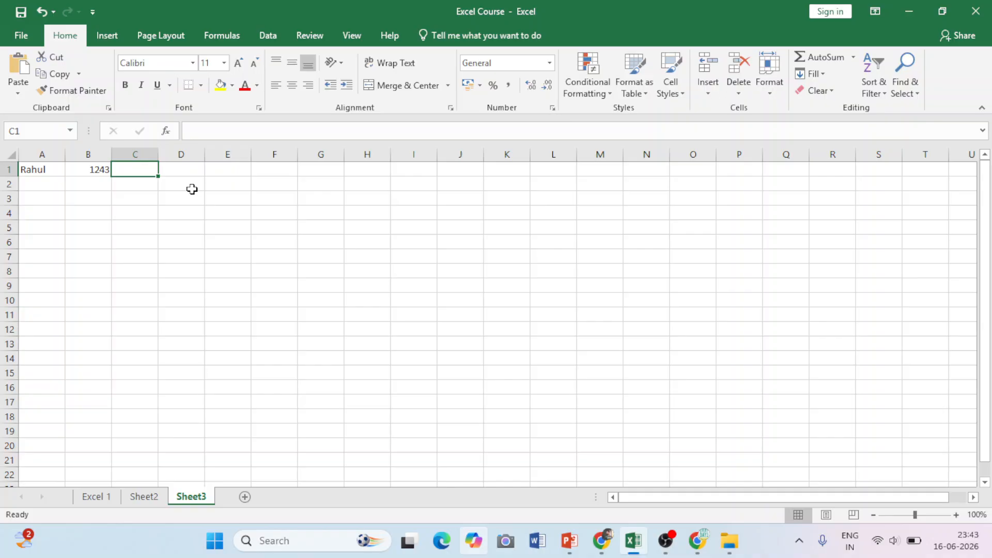
type("2")
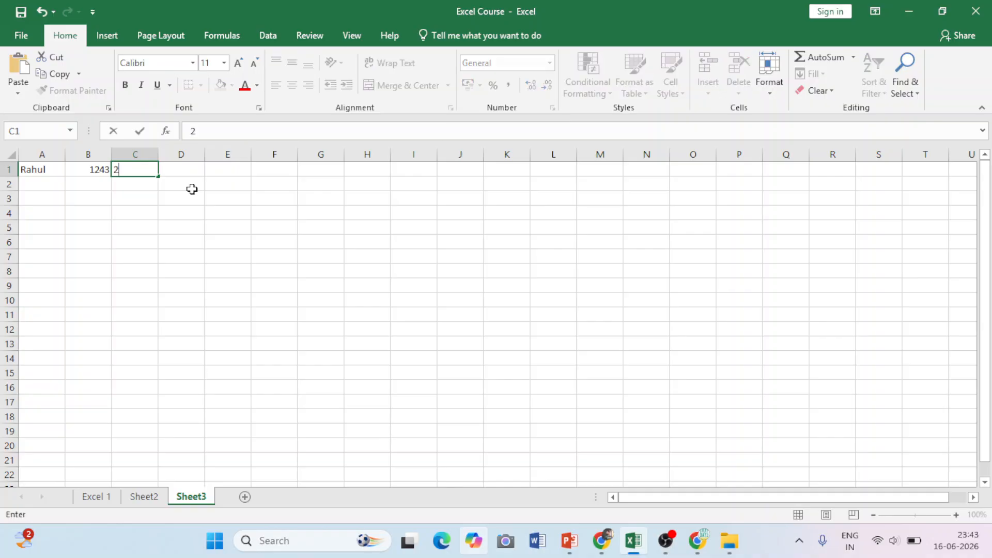
type("5,000")
left_click(181, 168)
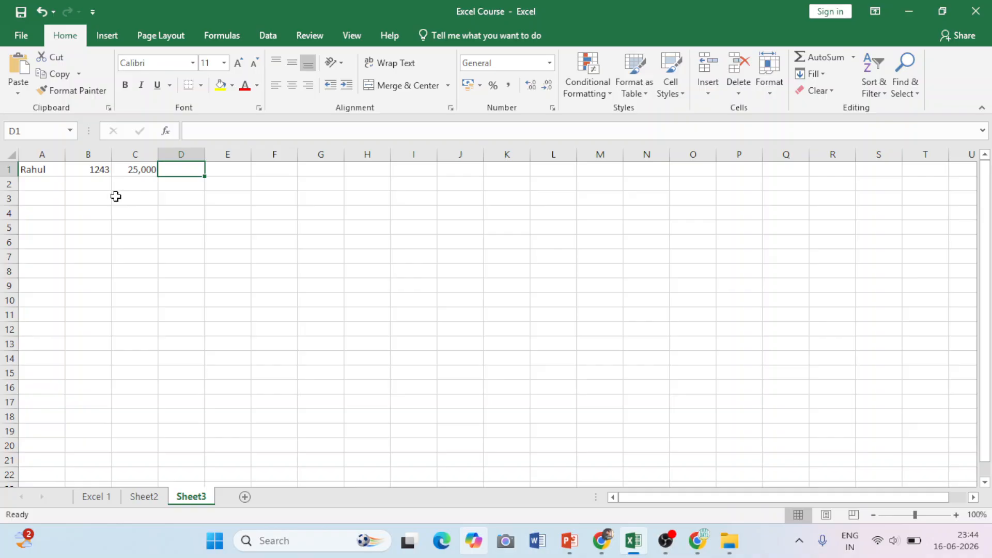
- Replace the contents of cell B1 with "Contact No."
left_click(89, 169)
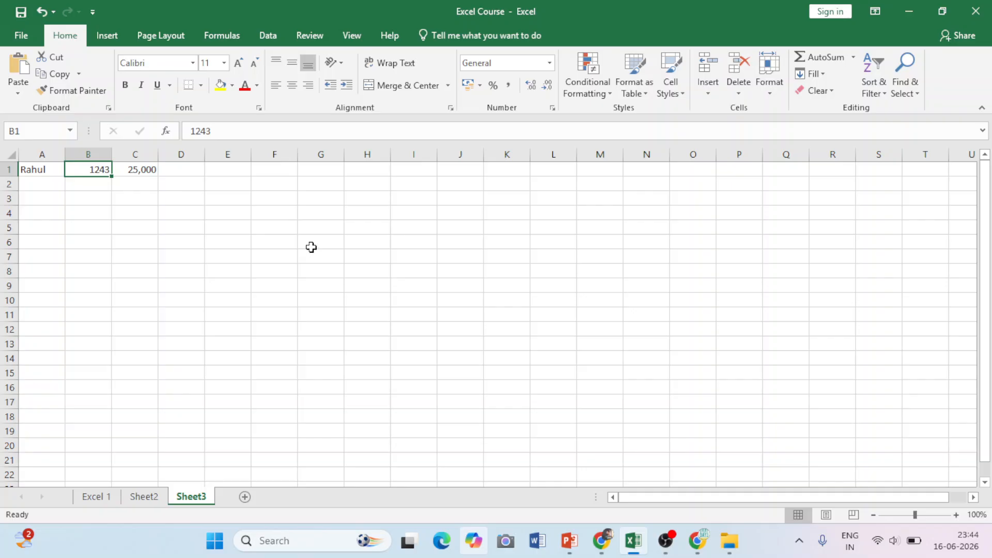
left_click(227, 200)
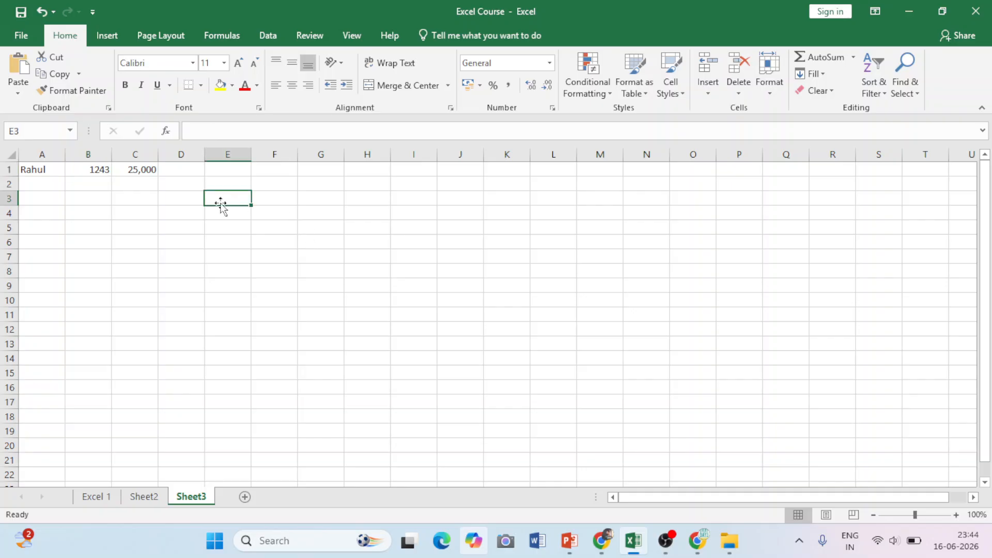
double_click(97, 170)
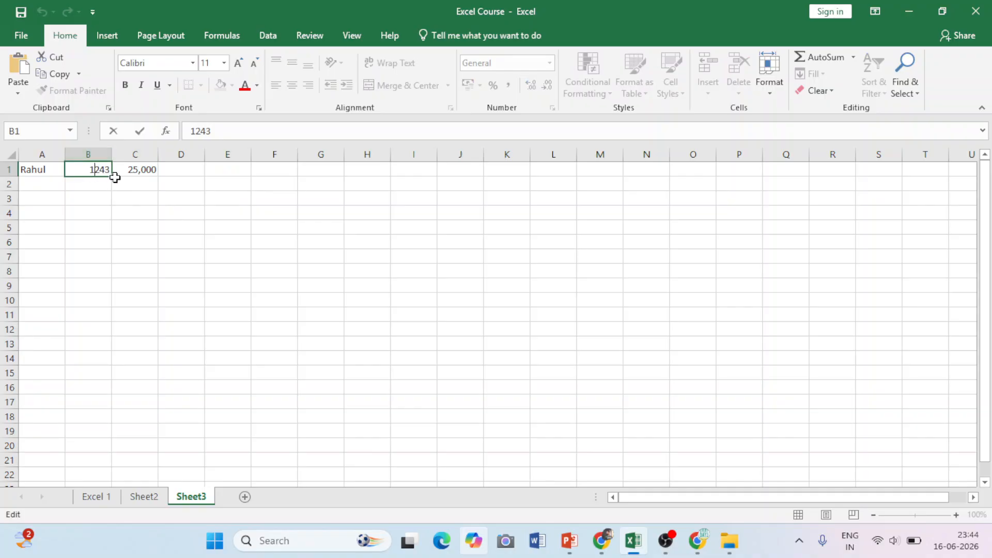
double_click(95, 170)
type("Contafct")
key("BackSpace")
key("BackSpace")
key("BackSpace")
type("ct No.")
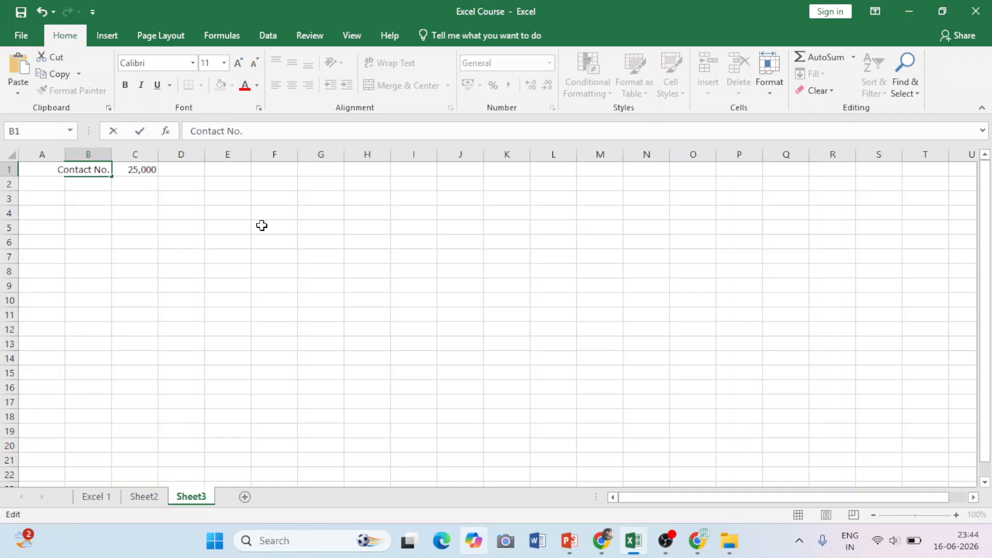
key("Return")
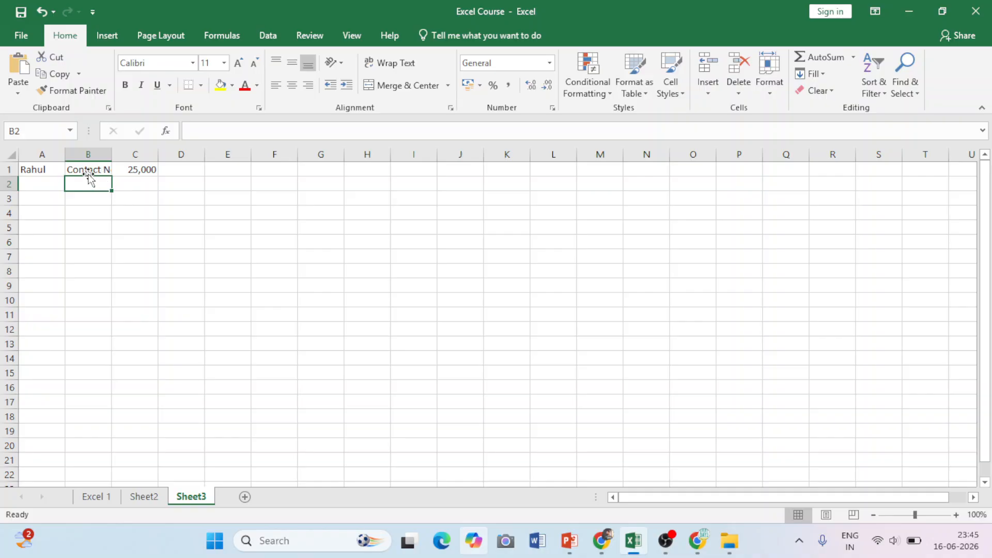
- Examine the full contents of cells A1, B1 and C1 in the formula bar and B1 in edit mode
left_click(94, 170)
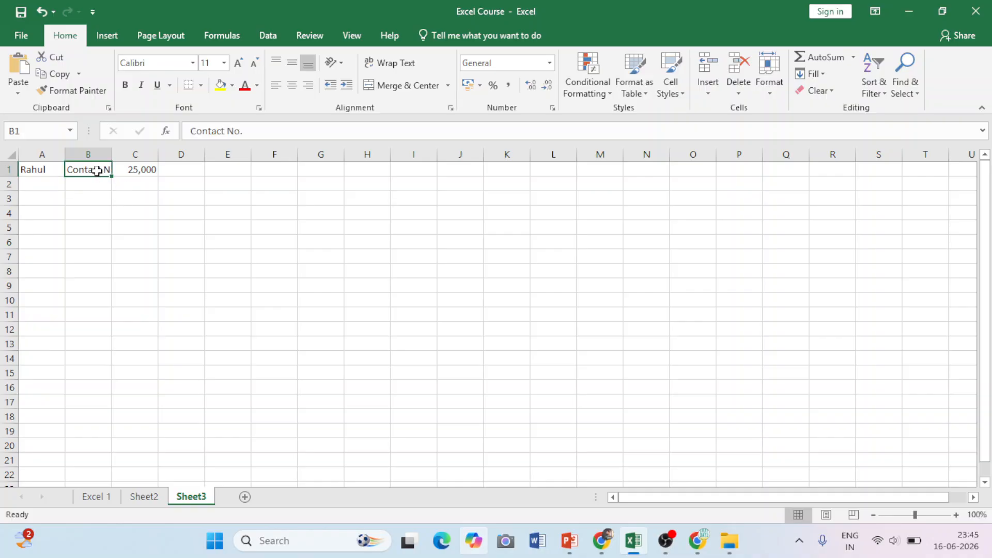
left_click(241, 131)
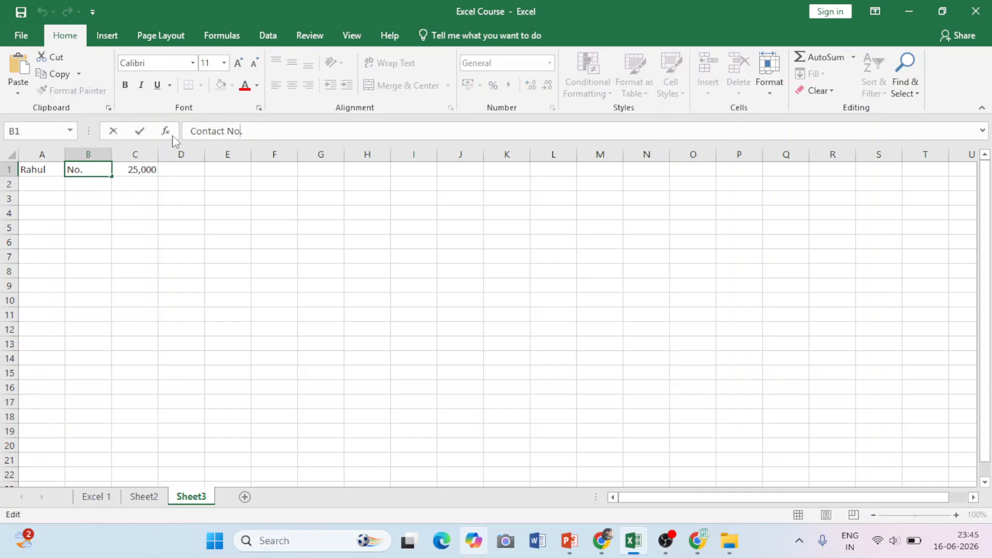
left_click(145, 176)
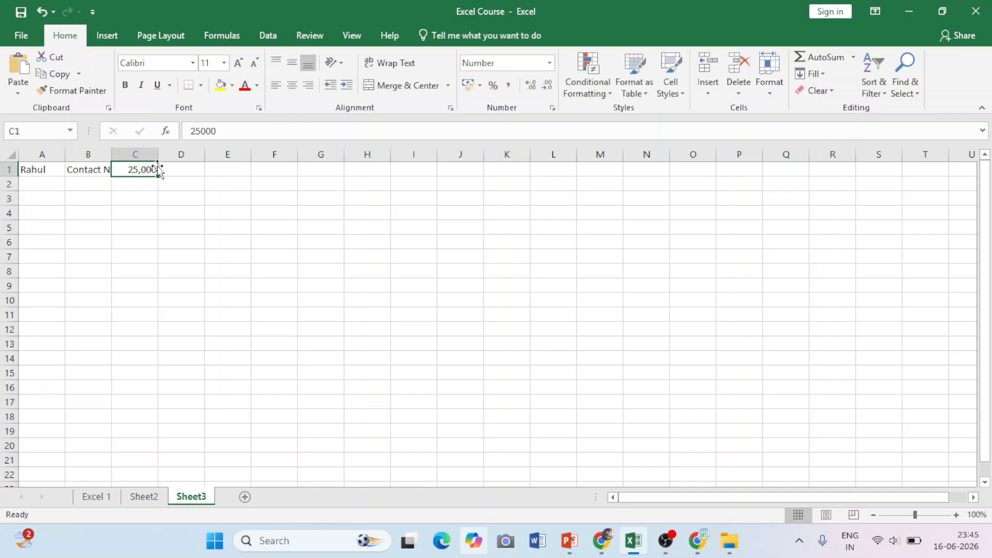
left_click(46, 170)
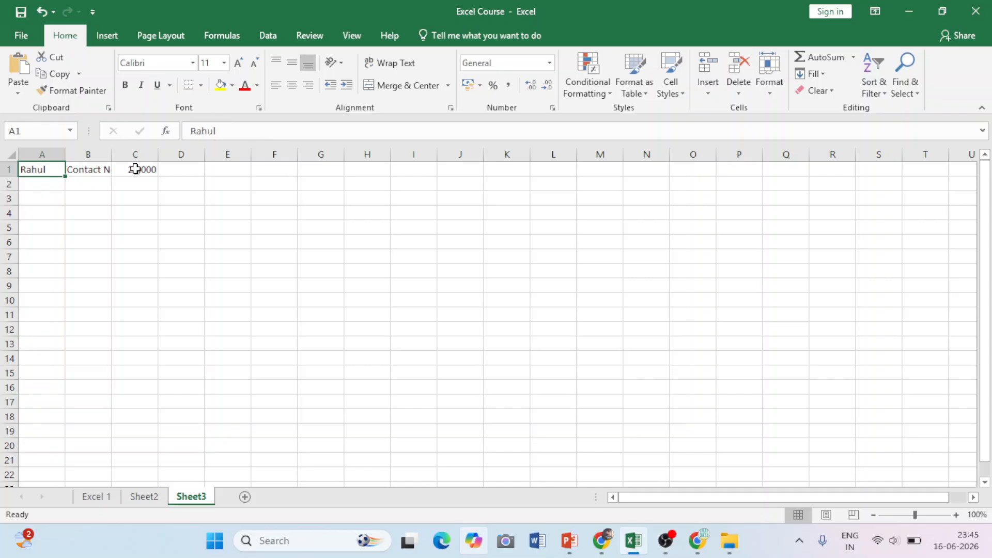
left_click(101, 169)
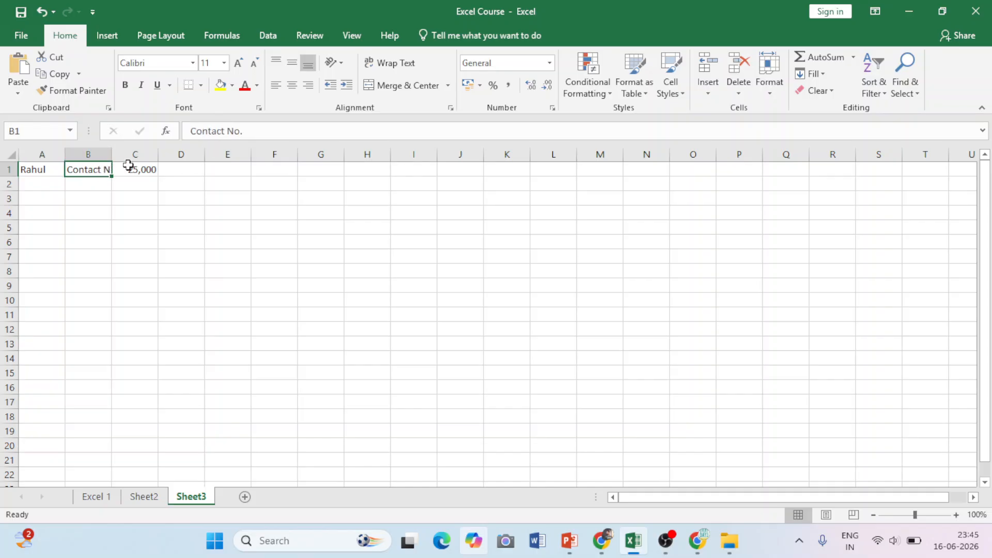
left_click(147, 169)
left_click(100, 170)
double_click(97, 170)
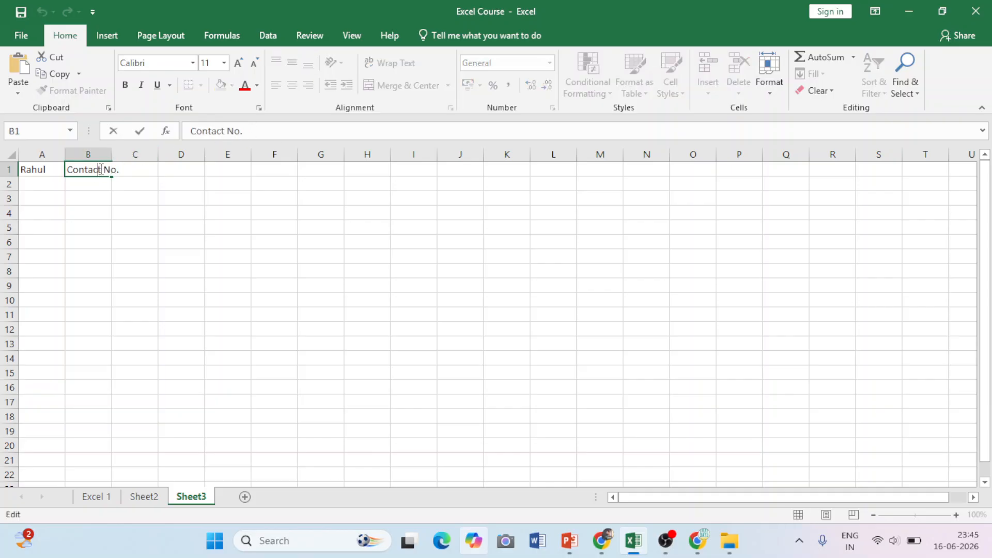
left_click(88, 184)
- Edit the text of cell B1 in the formula bar so that it reads "Contact Number"
left_click(95, 166)
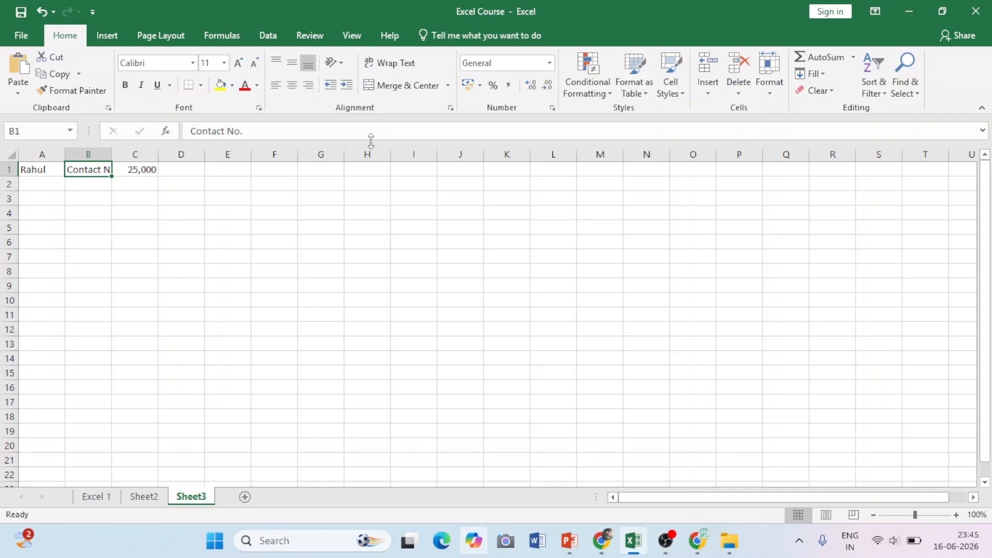
left_click(268, 131)
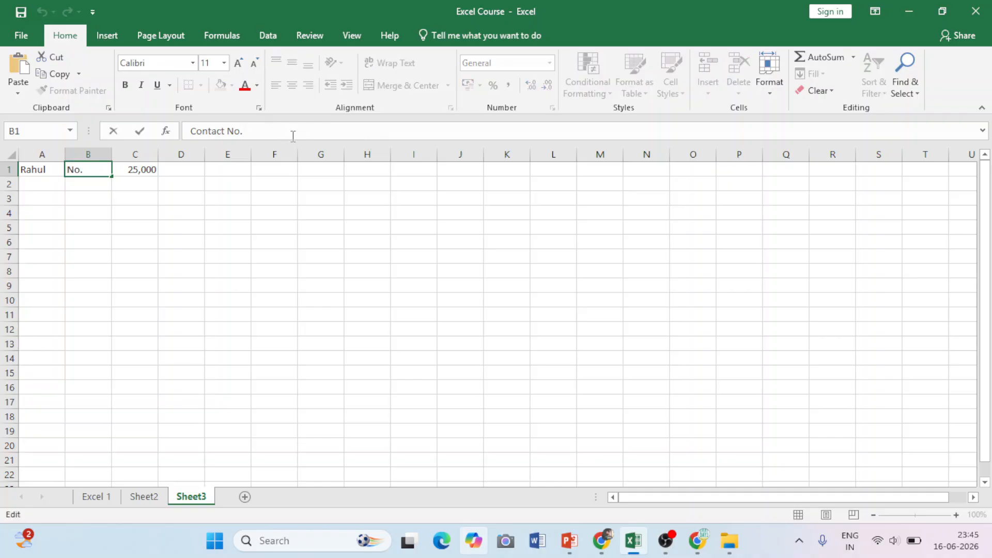
key("BackSpace")
key("BackSpace")
type("umber")
key("Return")
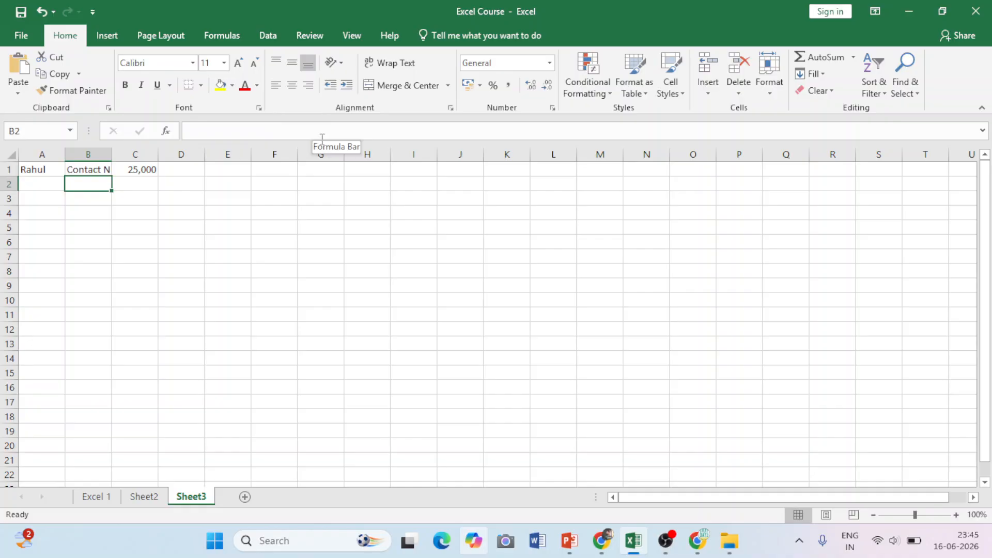
left_click(89, 172)
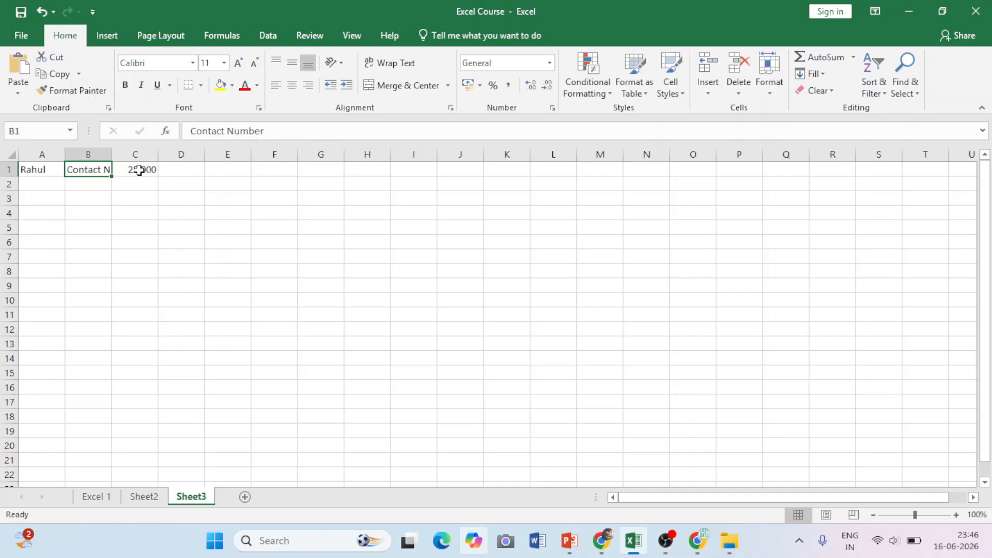
- Put cells A1, C1 and B1 into edit mode one after another and leave each without entering anything
left_click(41, 169)
key("F2")
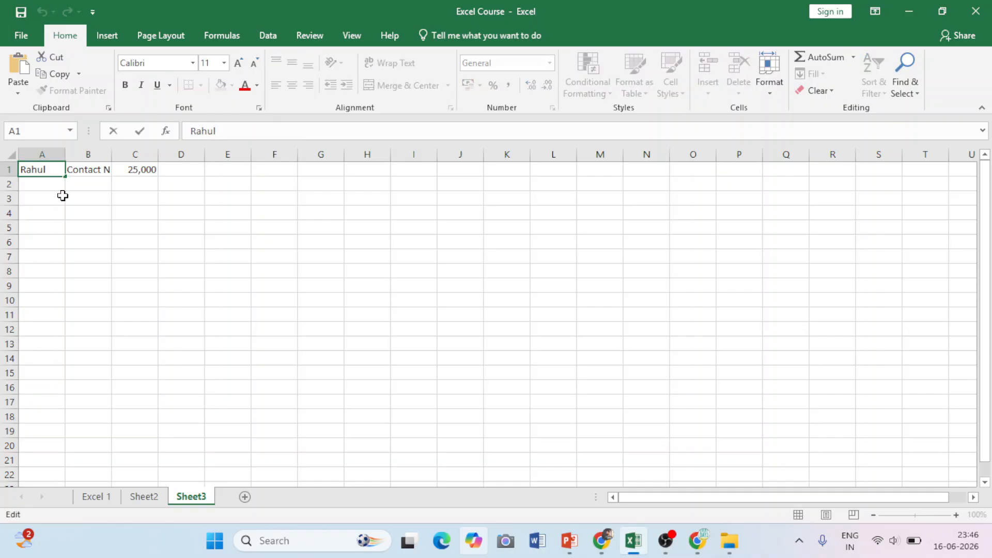
left_click(136, 170)
key("F2")
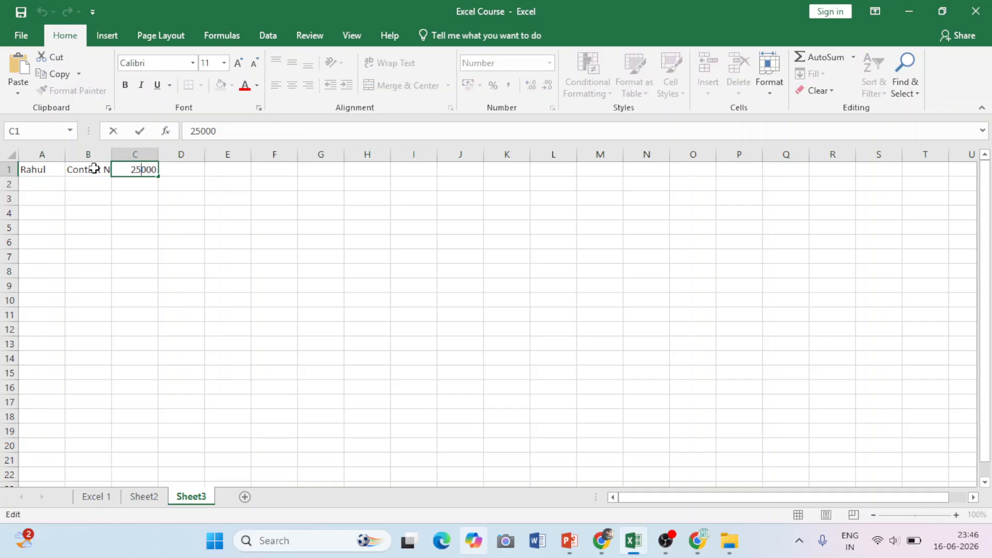
left_click(98, 170)
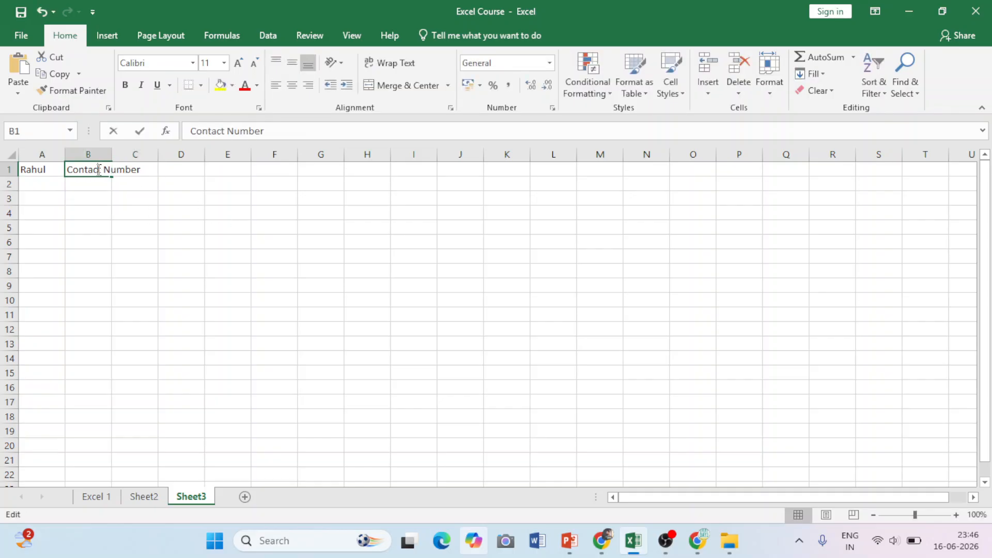
left_click(98, 196)
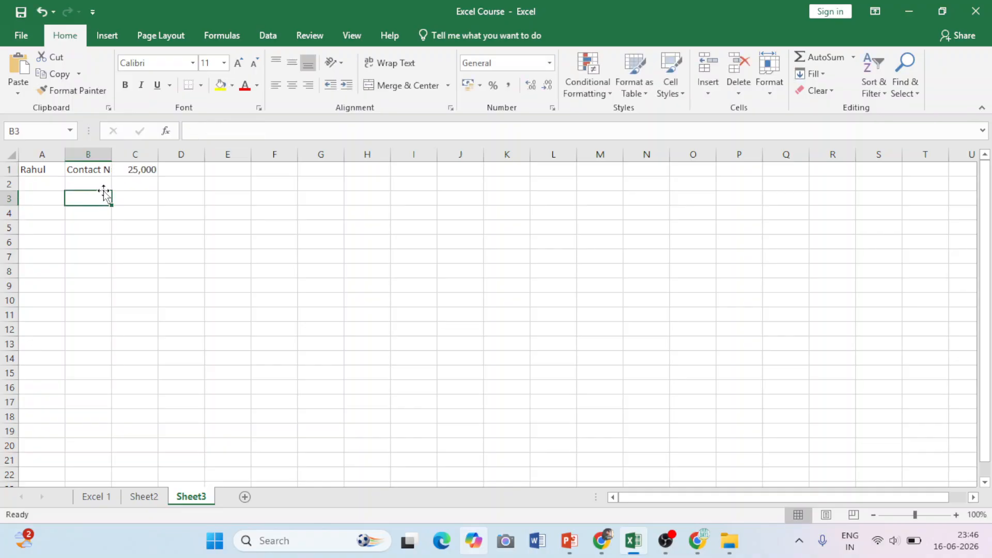
- Move the active cell down column B from B1 to B12
left_click(98, 172)
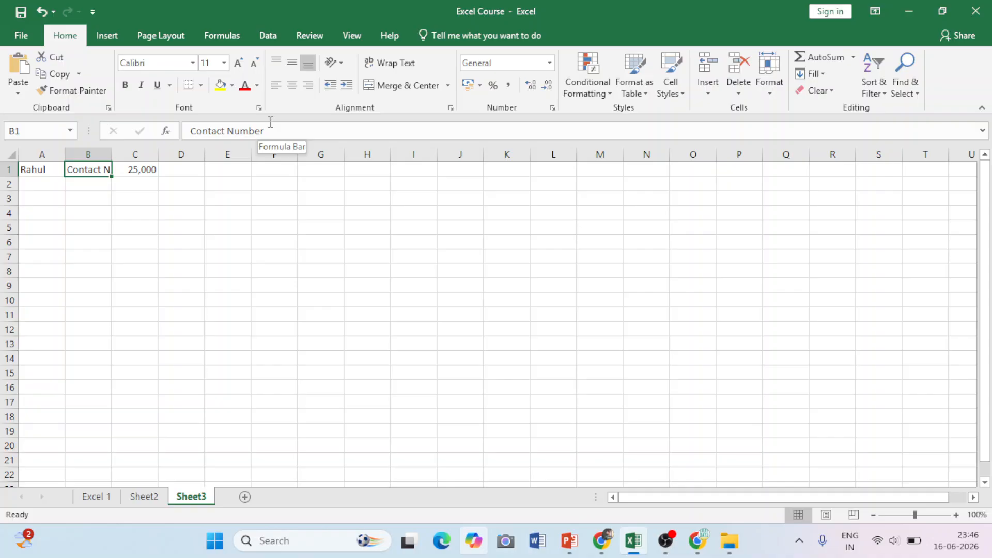
key("Down")
key("Down")
key("Down")
key("Down")
key("Down")
key("Down")
key("Down")
key("Down")
key("Down")
key("Down")
key("Down")
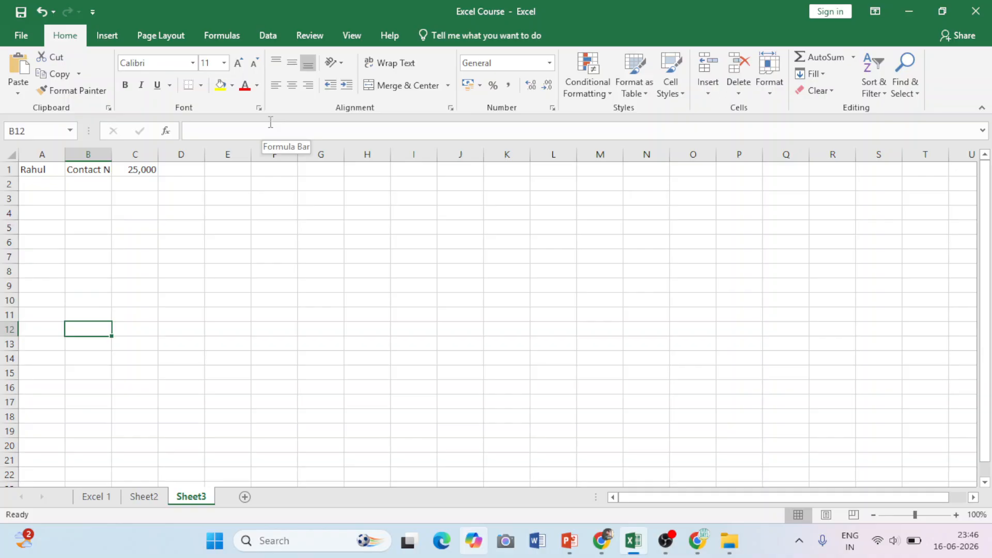
- Move the active cell down column B from B12 to B18
key("Down")
key("Down")
key("Down")
key("Down")
key("Down")
key("Down")
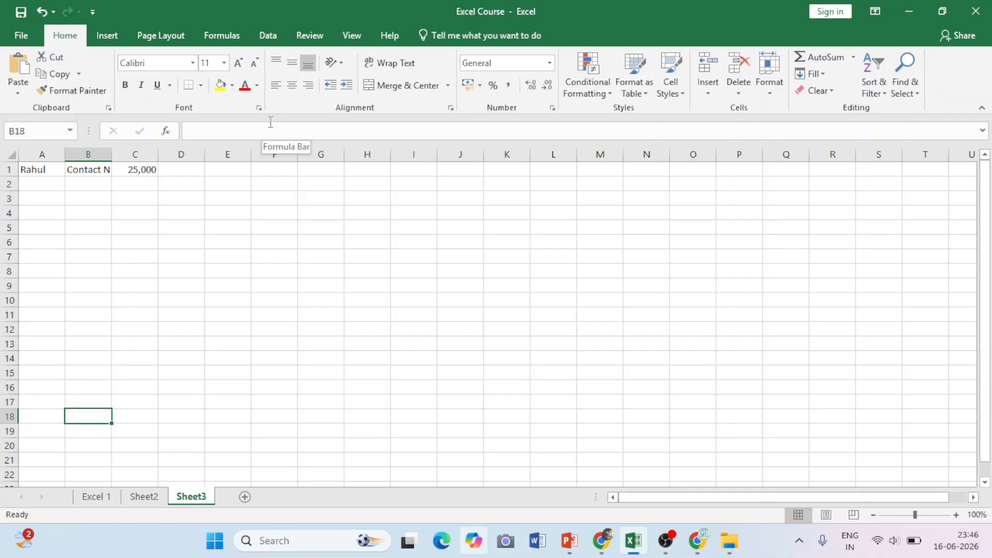
- Select cell D4 and move the active cell down column D to D12
left_click(201, 214)
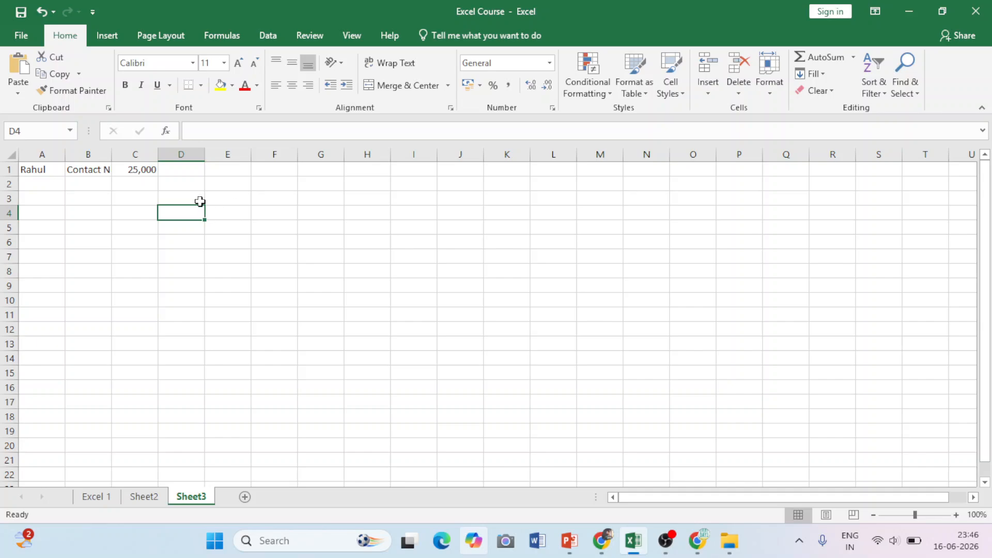
key("Down")
key("Down")
key("Down")
key("Down")
key("Down")
key("Down")
key("Down")
key("Down")
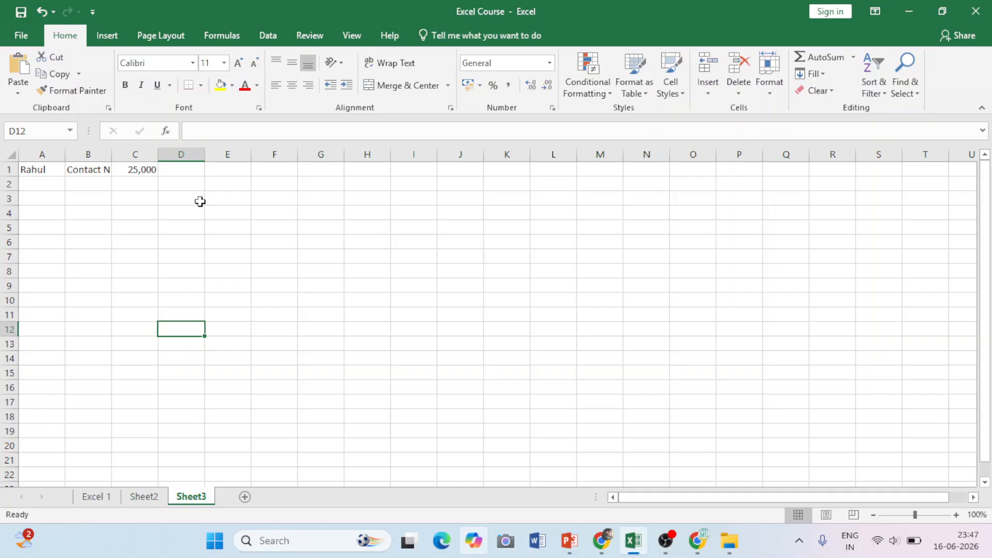
- Enter a person's first name in cell A2
left_click(45, 184)
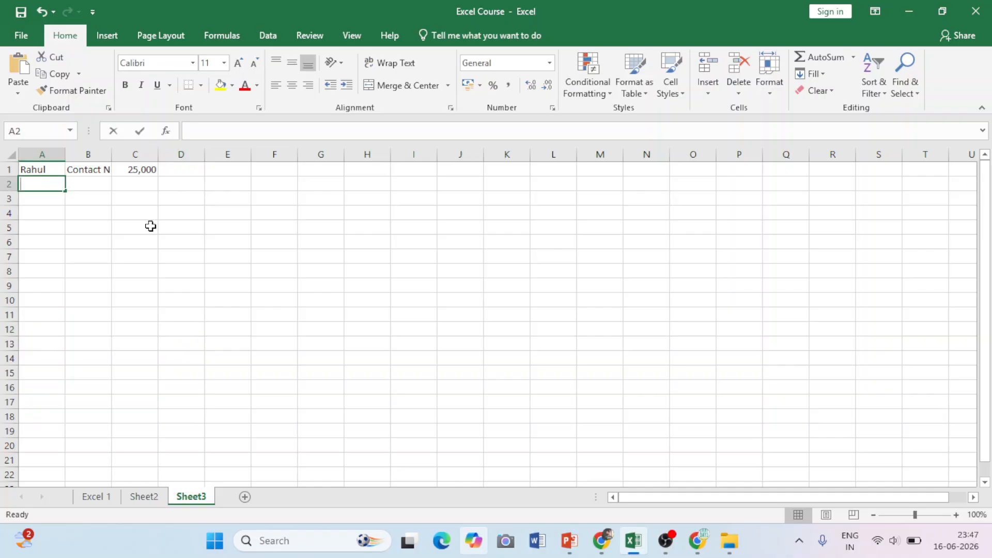
type("Neha")
key("Return")
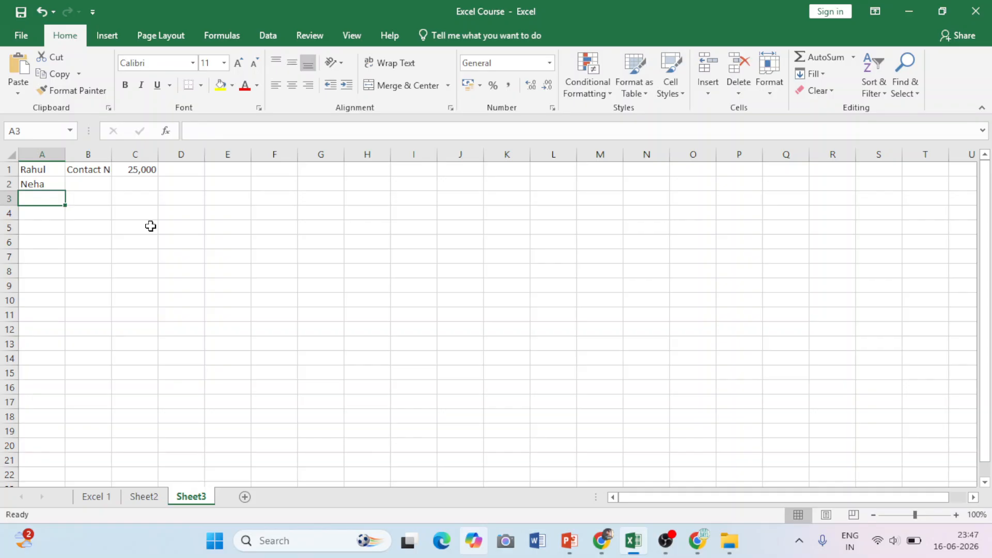
- Copy the "Contact Number" text from cell B1 into cell B2
key("Right")
key("Up")
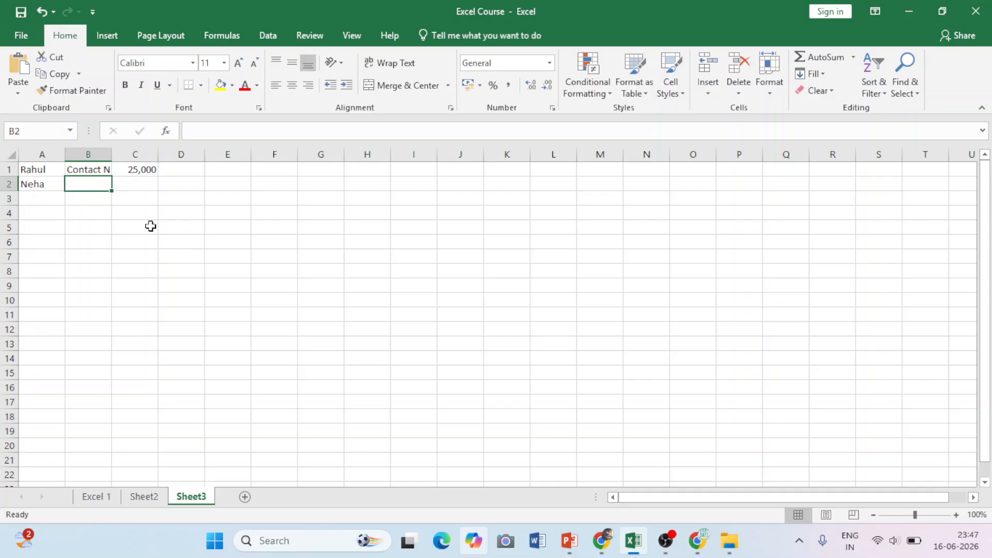
left_click(93, 168)
key("ctrl+c")
left_click(93, 183)
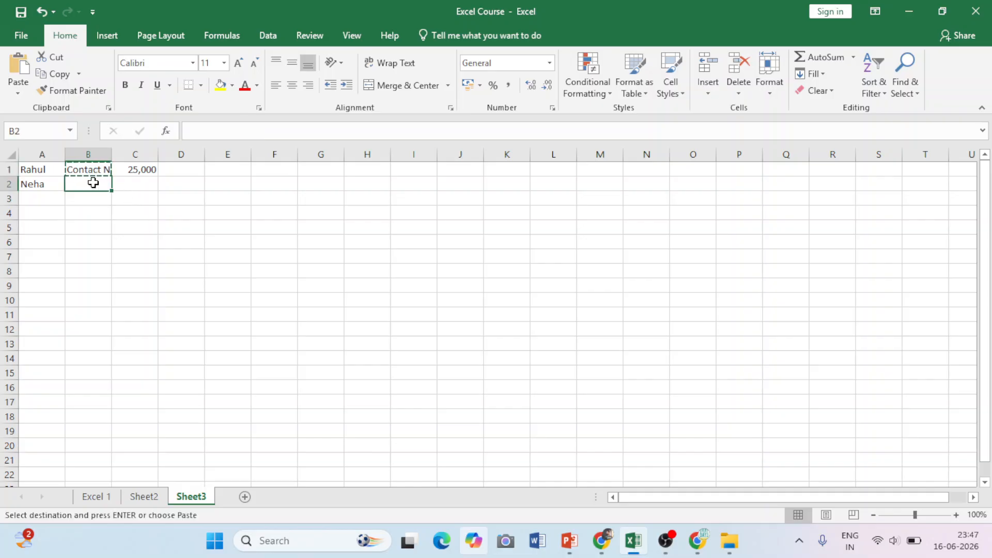
key("ctrl+v")
- Enter 27000 in cell C2
left_click(141, 184)
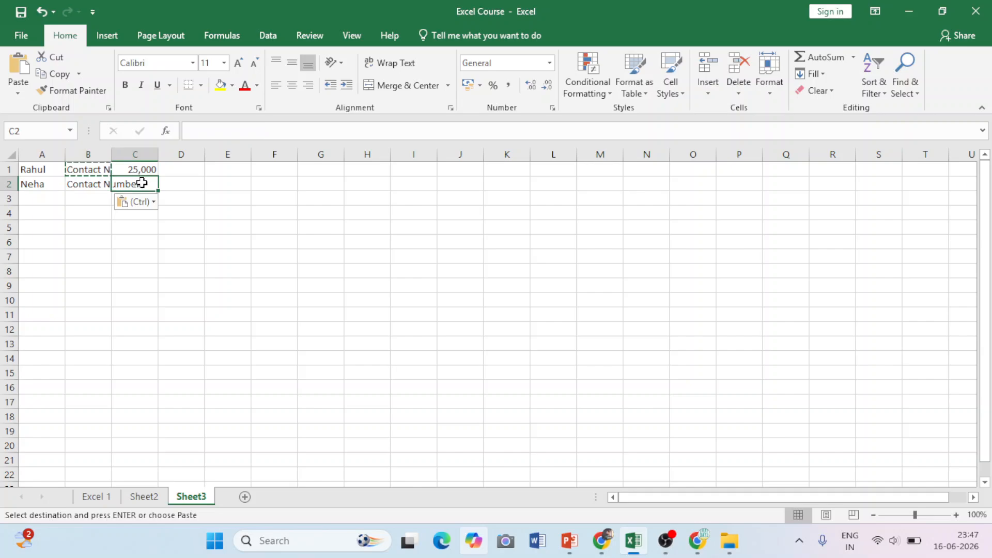
type("27")
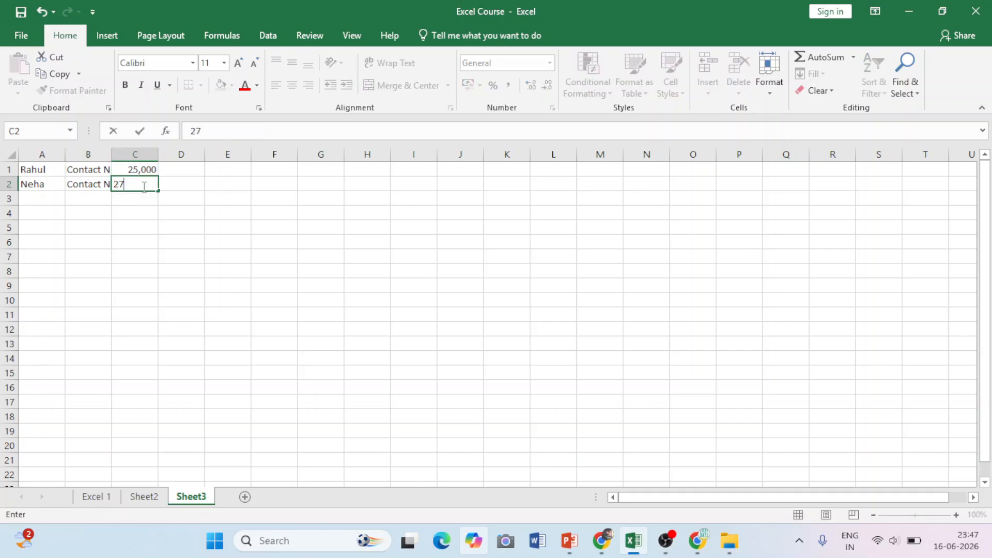
type("000")
key("Return")
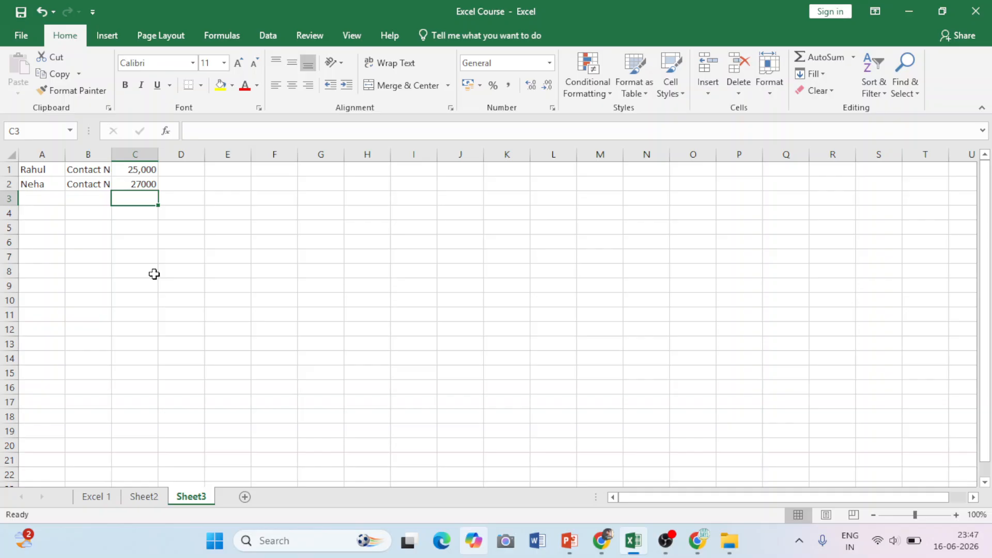
- Enter 32000 in cell C3 and 22000 in cell C4
type("32000")
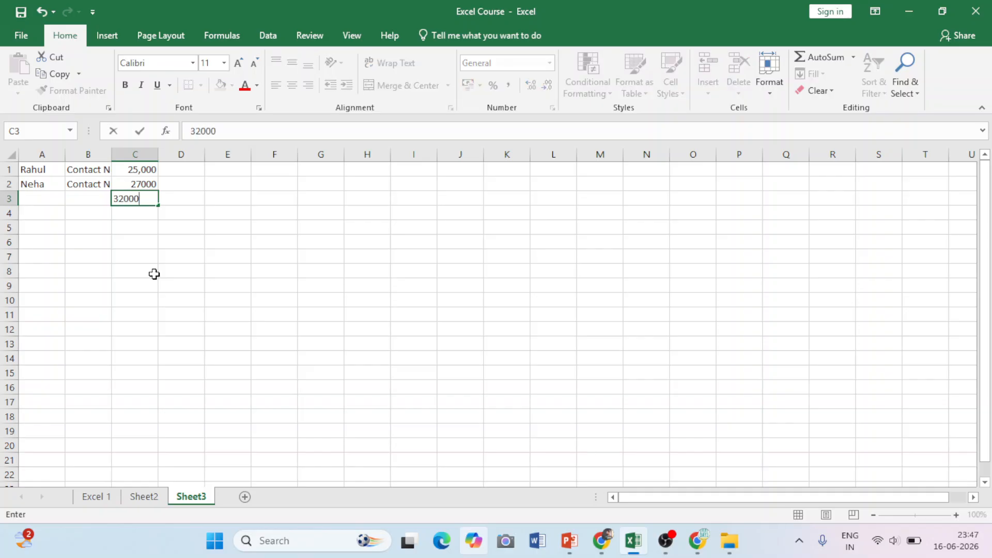
key("Return")
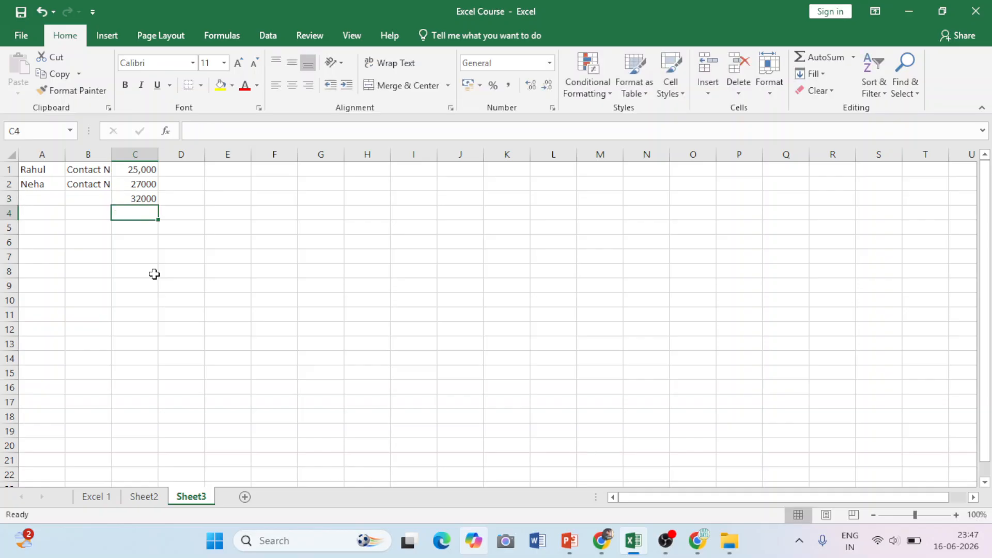
type("320")
key("BackSpace")
key("BackSpace")
key("BackSpace")
type("22000")
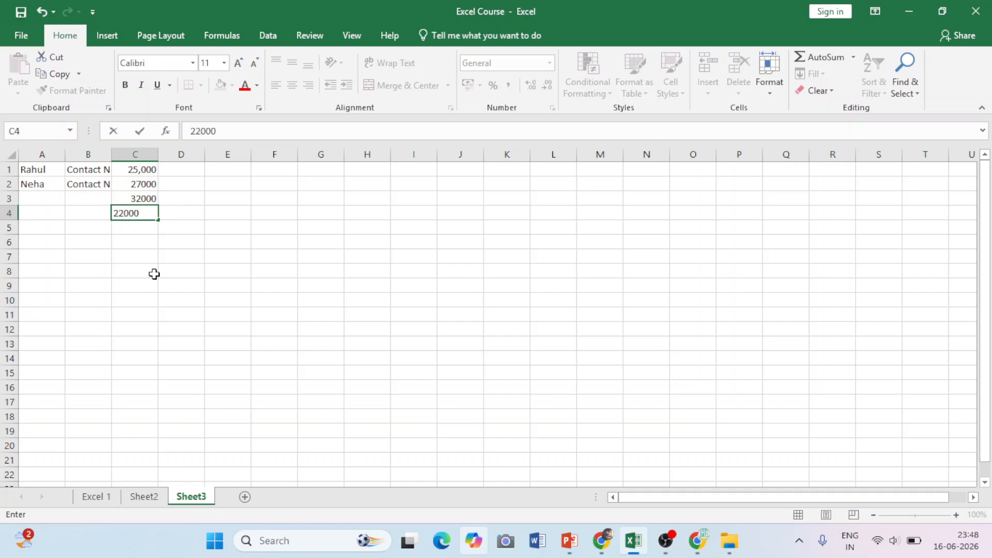
key("Return")
- Enter a person's first name in each of cells A3 and A4
left_click(31, 198)
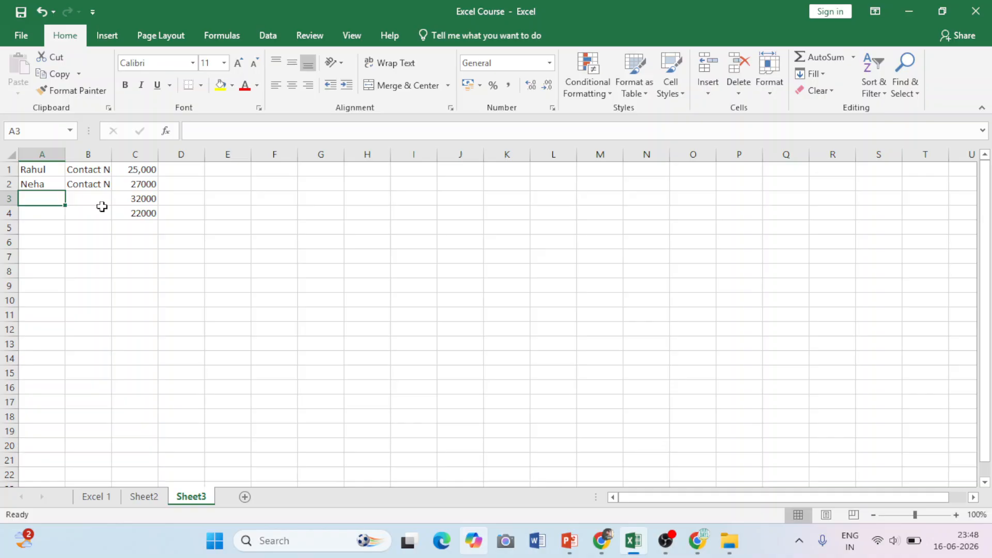
type("Kartikk")
key("BackSpace")
key("Return")
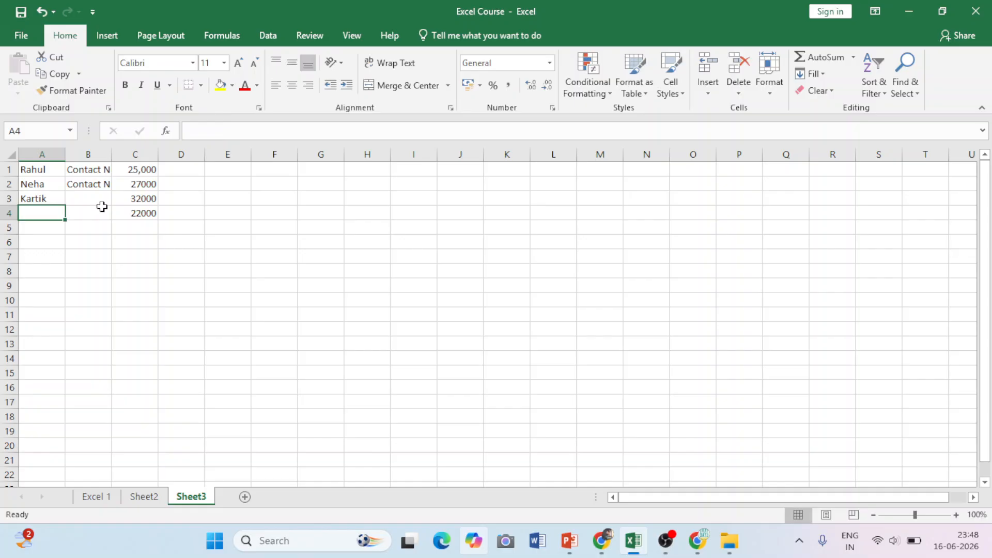
type("Himanshu")
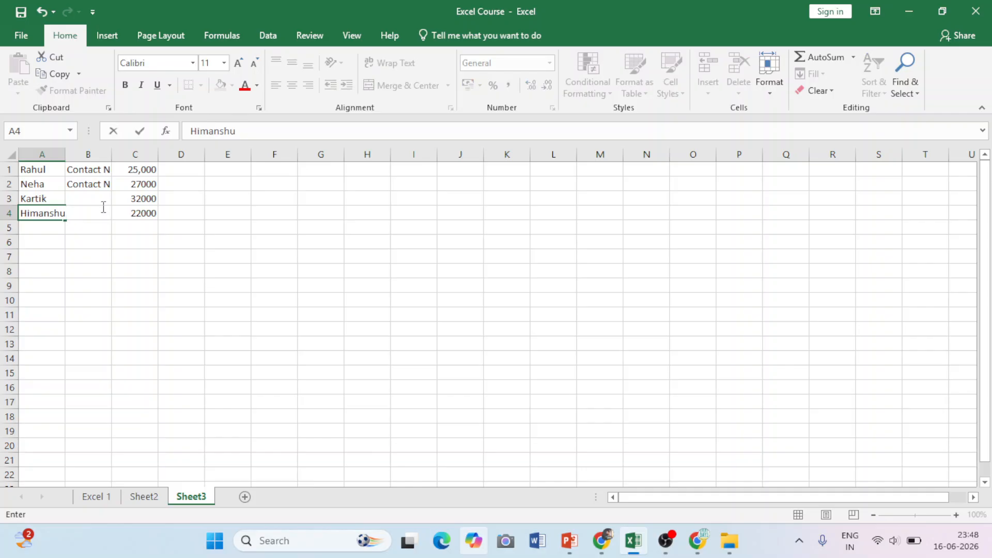
key("Return")
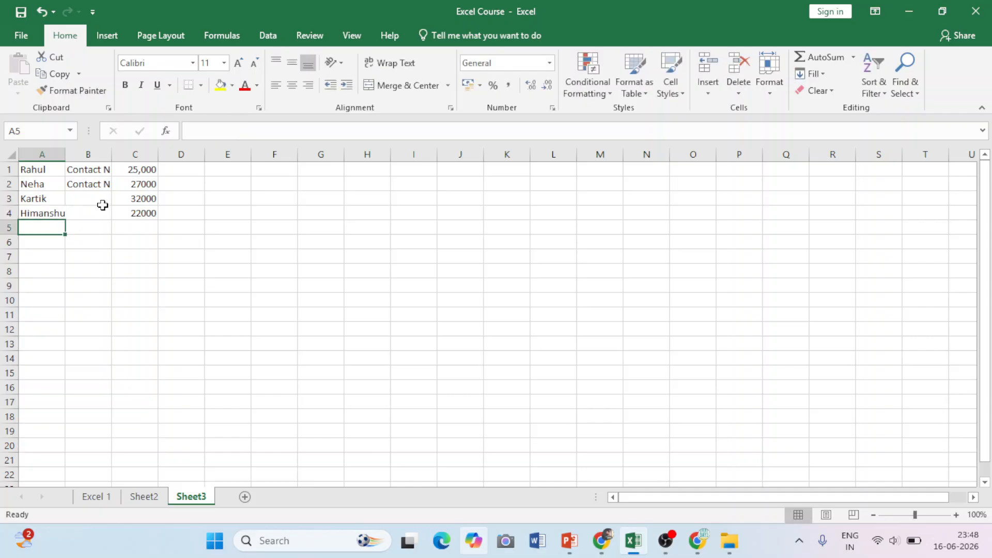
- Fill the contents of cell B2 down through B4
left_click(85, 184)
left_click_drag(111, 190, 109, 219)
left_click(84, 255)
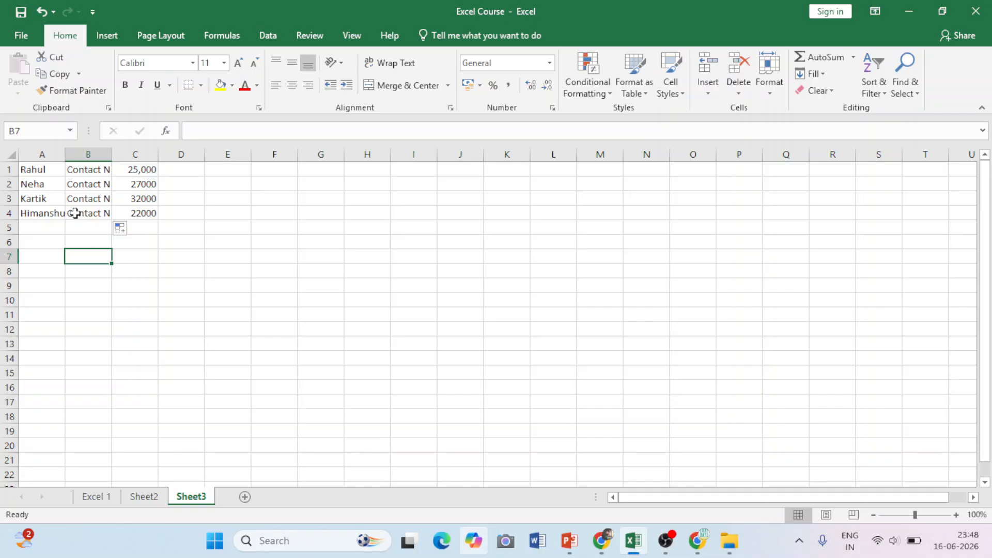
- Move the active cell further down column B from B7, and back up to B1
key("Down")
key("Down")
key("Down")
key("Down")
key("Down")
key("Down")
key("Down")
key("Down")
key("Down")
key("Down")
key("Down")
key("Down")
key("Up")
key("Up")
key("Up")
key("Up")
key("Up")
key("Up")
key("Up")
key("Up")
key("Up")
key("Up")
key("Up")
key("Up")
key("Up")
key("Up")
key("Up")
key("Up")
key("Up")
key("Up")
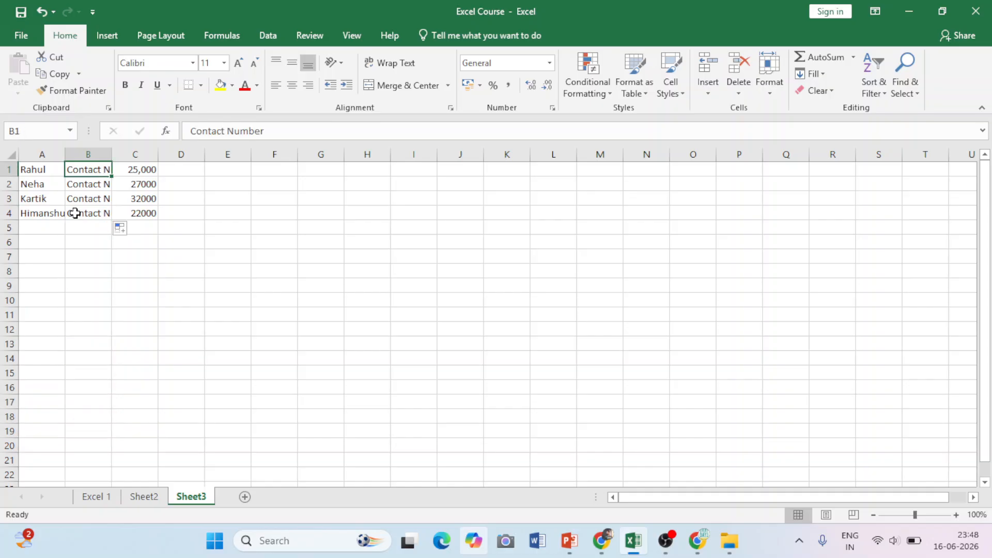
- Move the active cell across to A1 and down column A to A10
key("Left")
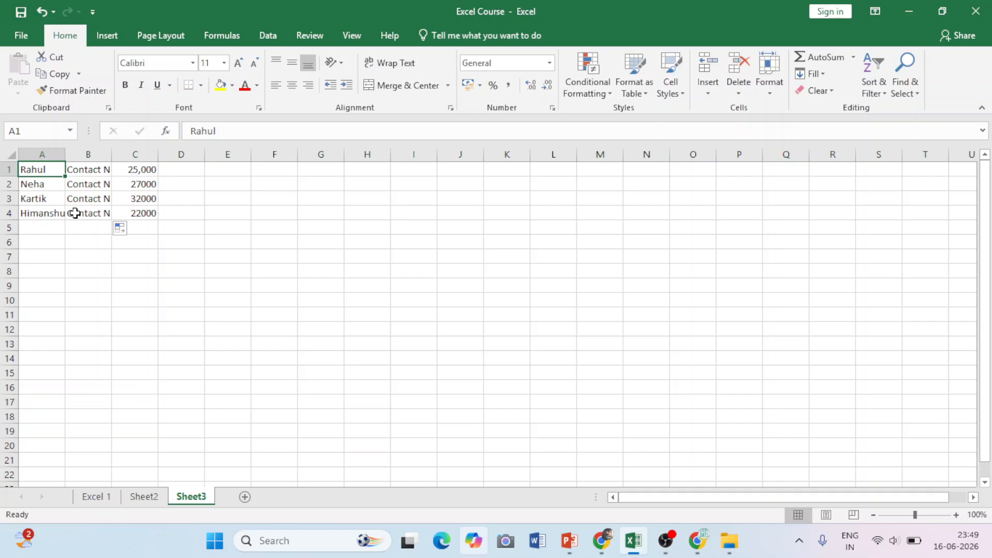
key("Down")
key("Down")
key("Down")
key("Down")
key("Down")
key("Down")
key("Down")
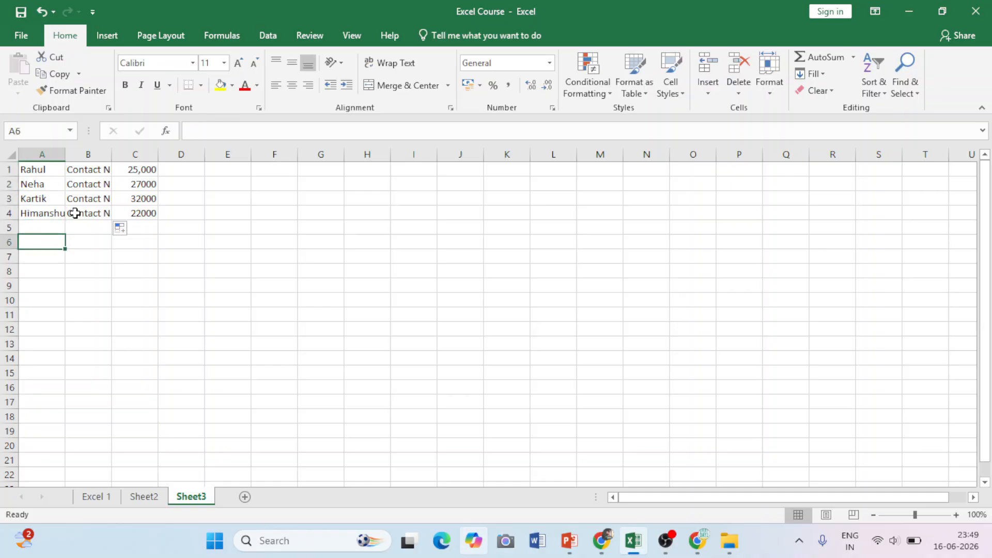
key("Down")
key("Down")
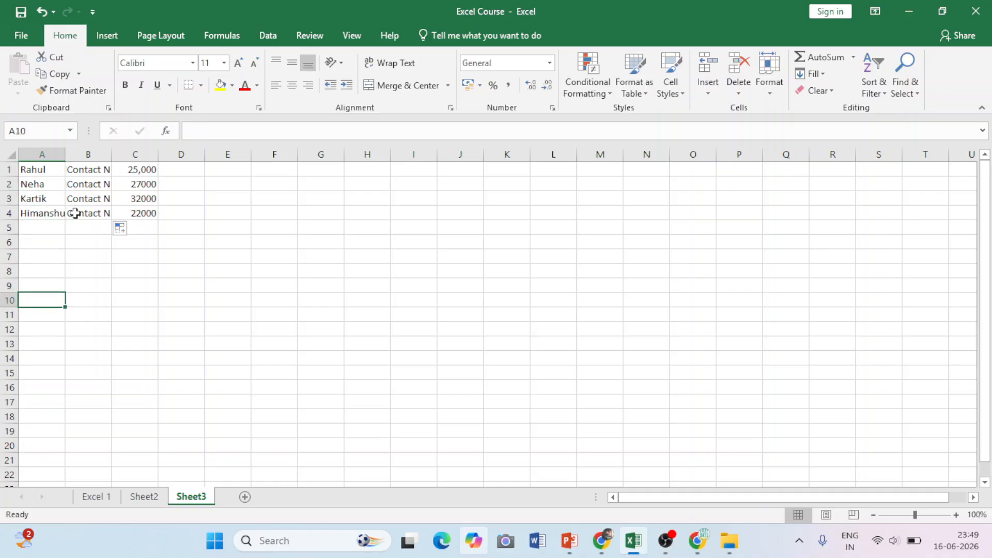
- Move the active cell along row 10 from A10 to R10
key("Right")
key("Right")
key("Right")
key("Right")
key("Right")
key("Right")
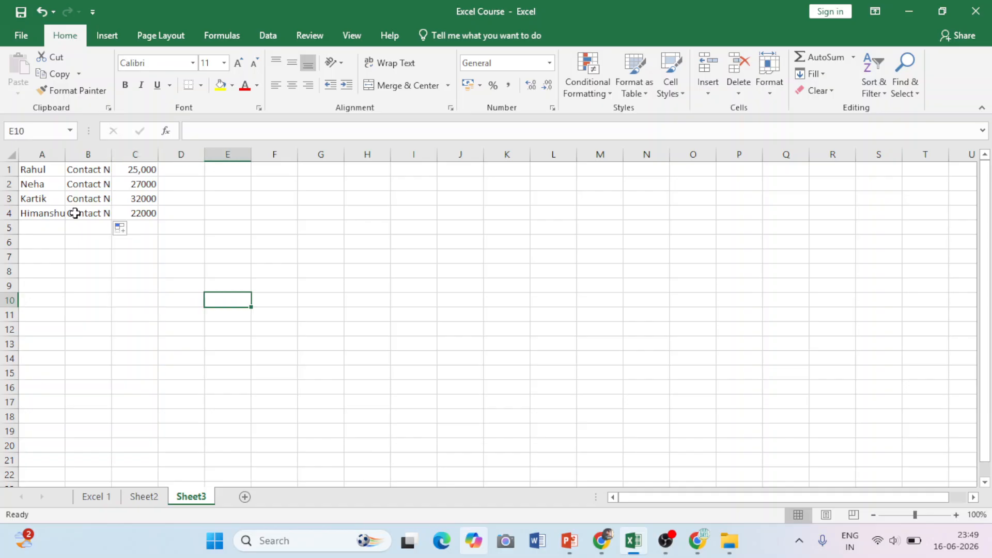
key("Right")
key("Right")
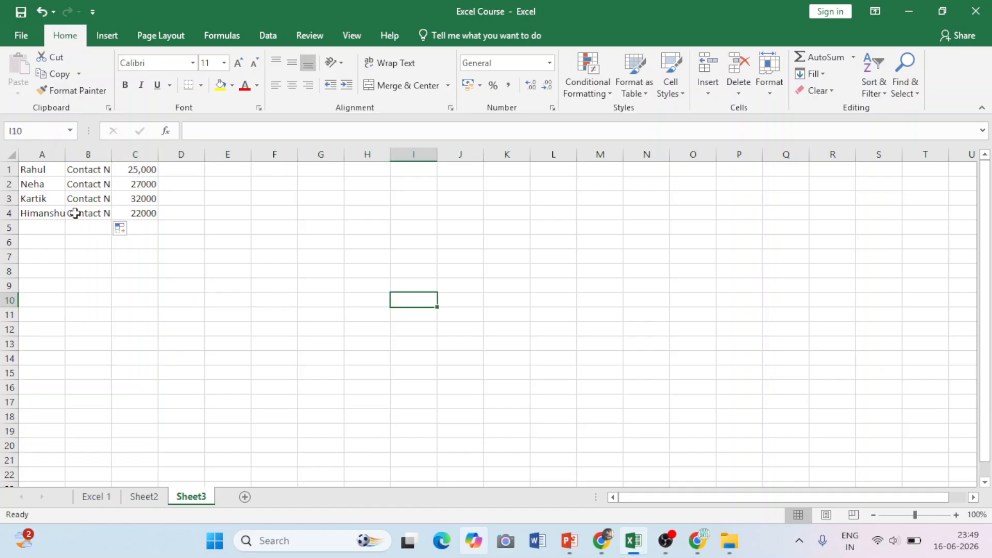
key("Right")
key("Right")
key("Right")
key("Right")
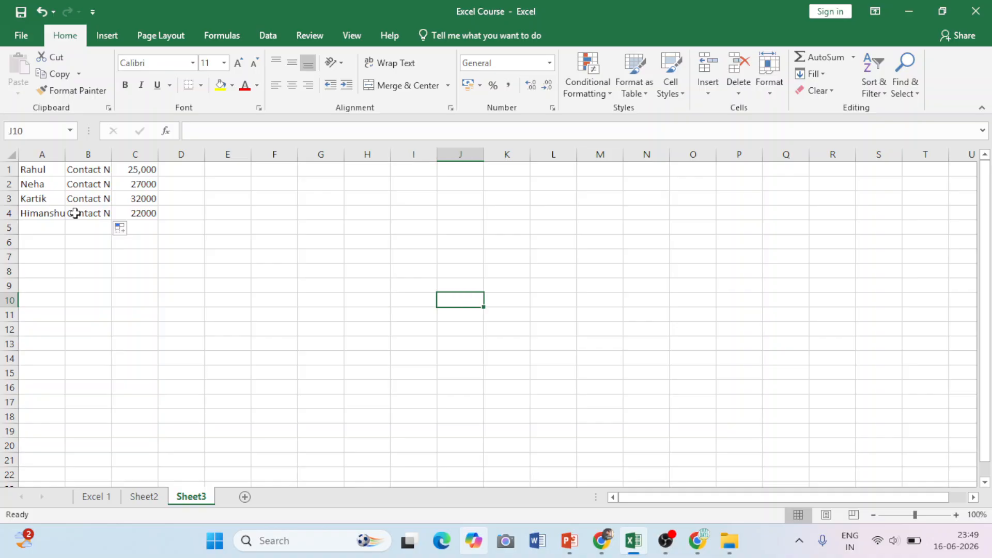
key("Right")
key("Right")
key("Right")
key("Right")
key("Right")
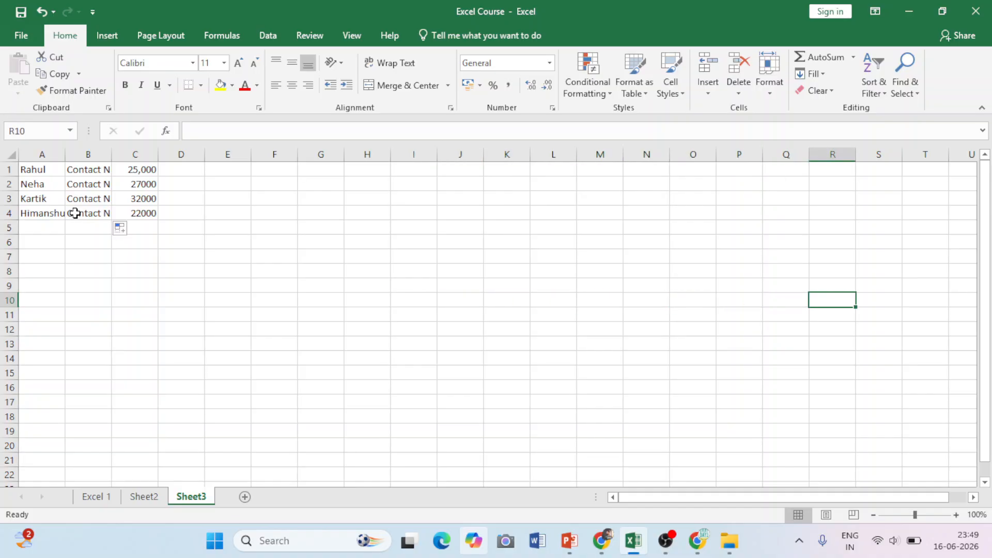
- Move the active cell back along row 10 from R10 to A10
key("Left")
key("Left")
key("Left")
key("Left")
key("Left")
key("Left")
key("Left")
key("Left")
key("Left")
key("Left")
key("Left")
key("Left")
key("Left")
key("Left")
key("Left")
key("Left")
key("Left")
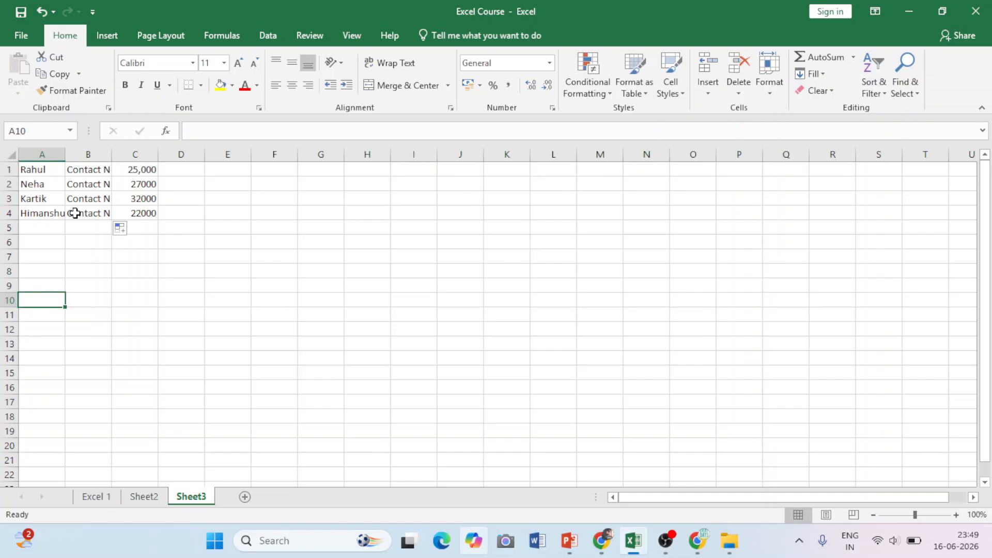
- Move the active cell down to A11 and across to C11
key("Down")
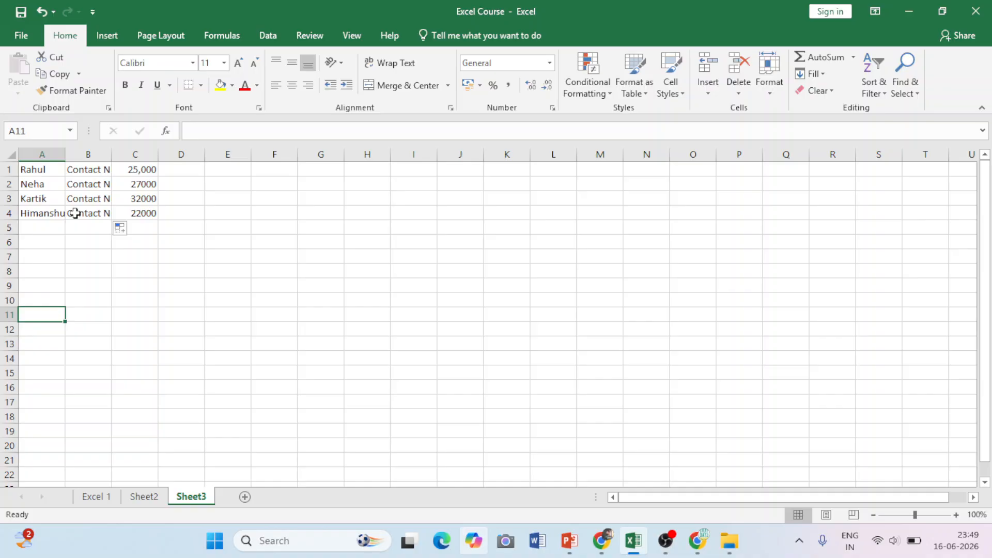
key("Right")
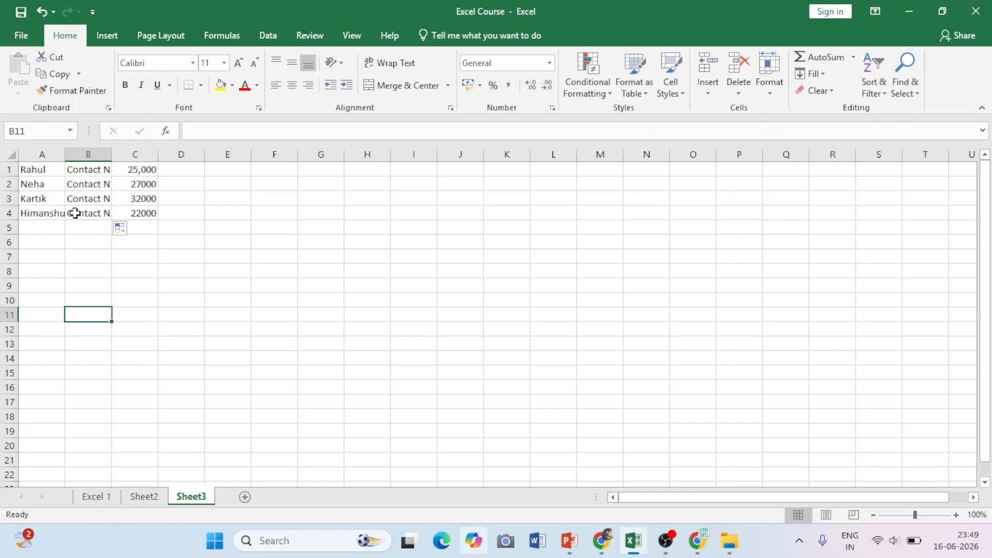
key("Right")
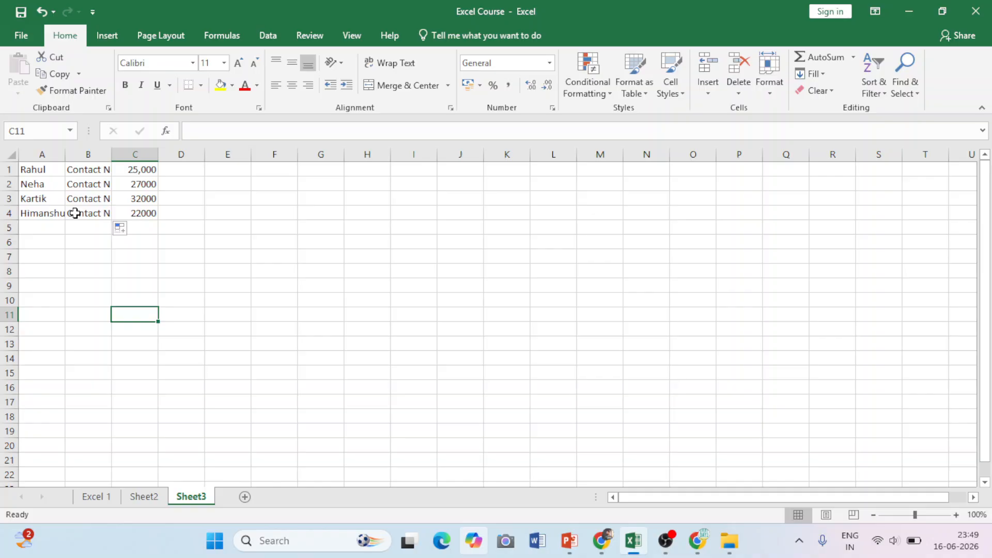
- Move the active cell up and down column C from C11, stopping at C5
key("Up")
key("Up")
key("Up")
key("Up")
key("Up")
key("Up")
key("Up")
key("Up")
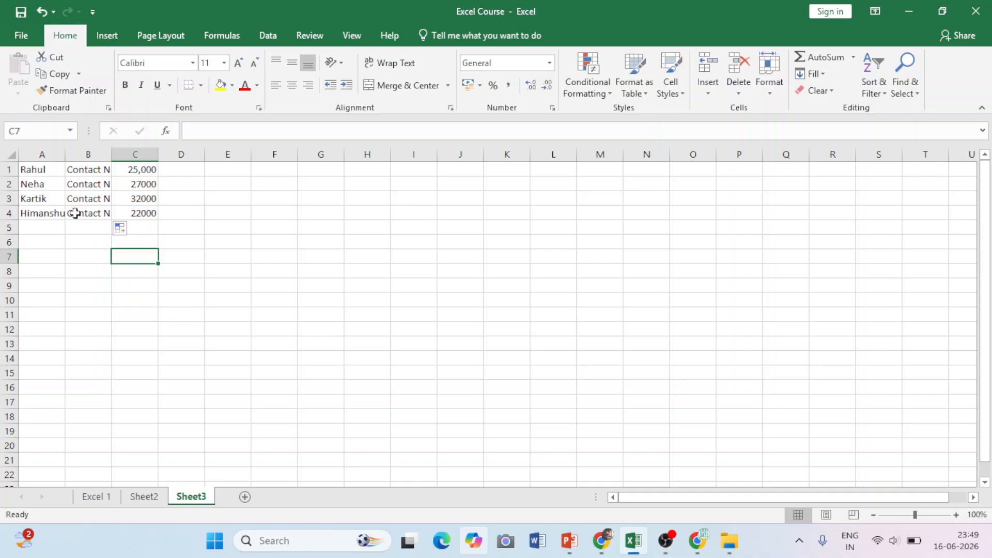
key("Down")
key("Down")
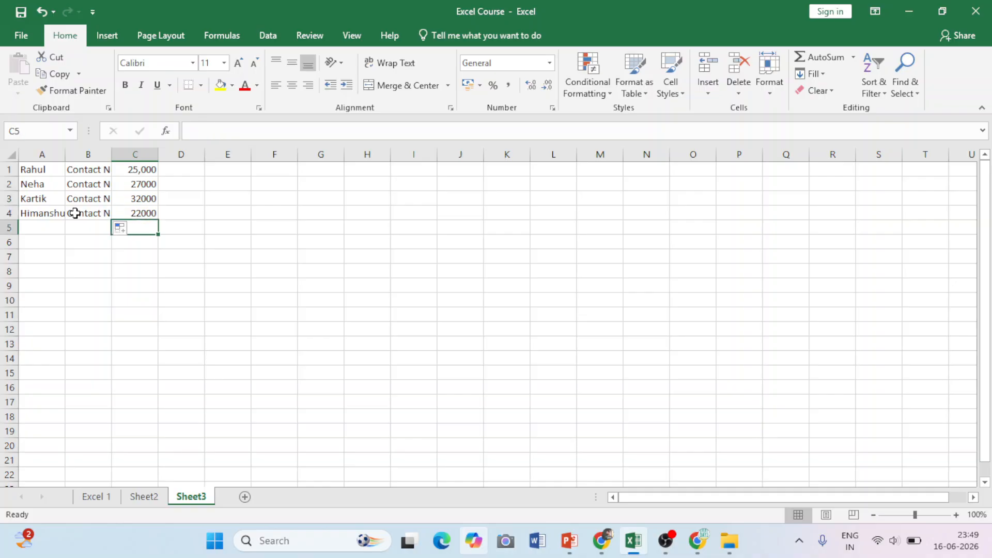
- Enter a person's first name in cell A5 and move the active cell across to B5
key("Left")
key("Left")
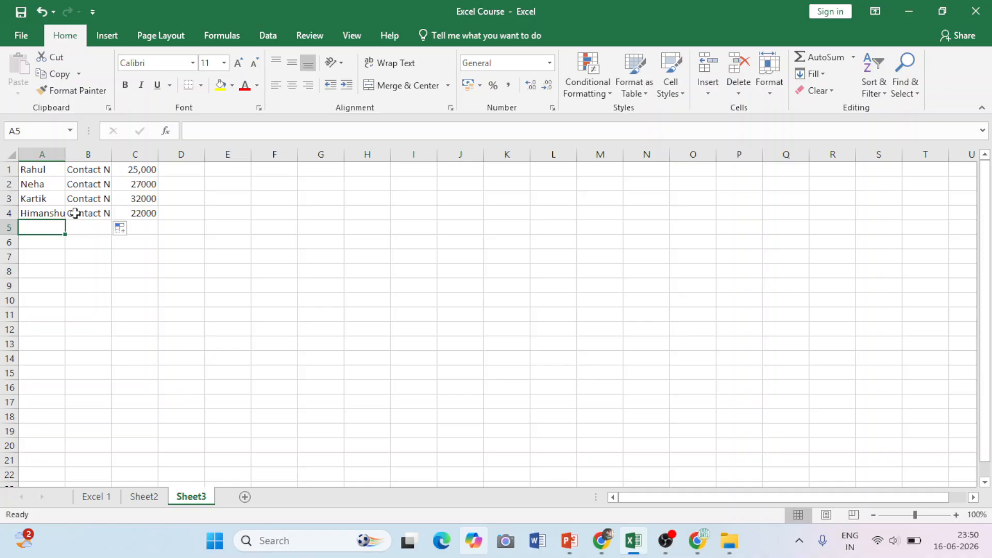
type("Kari")
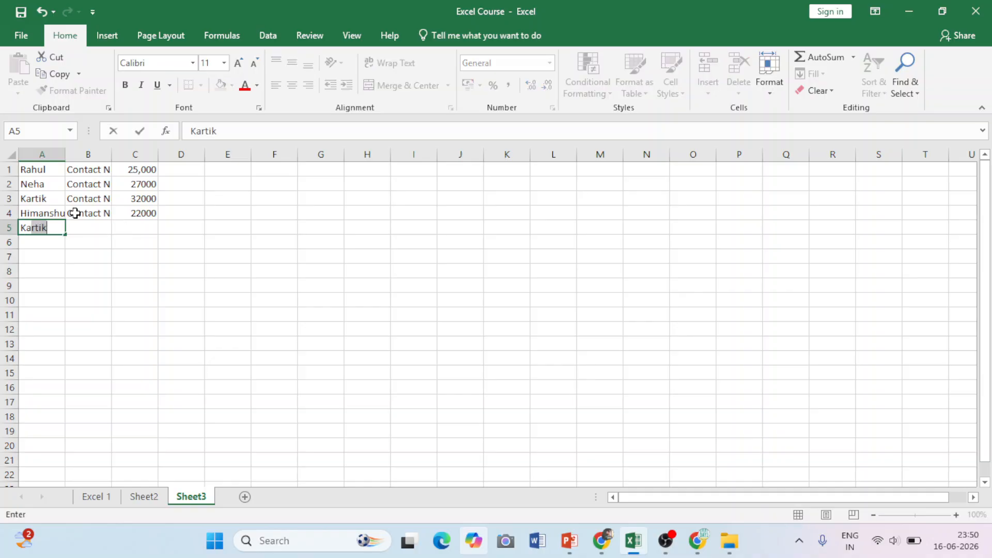
type("shma")
key("Tab")
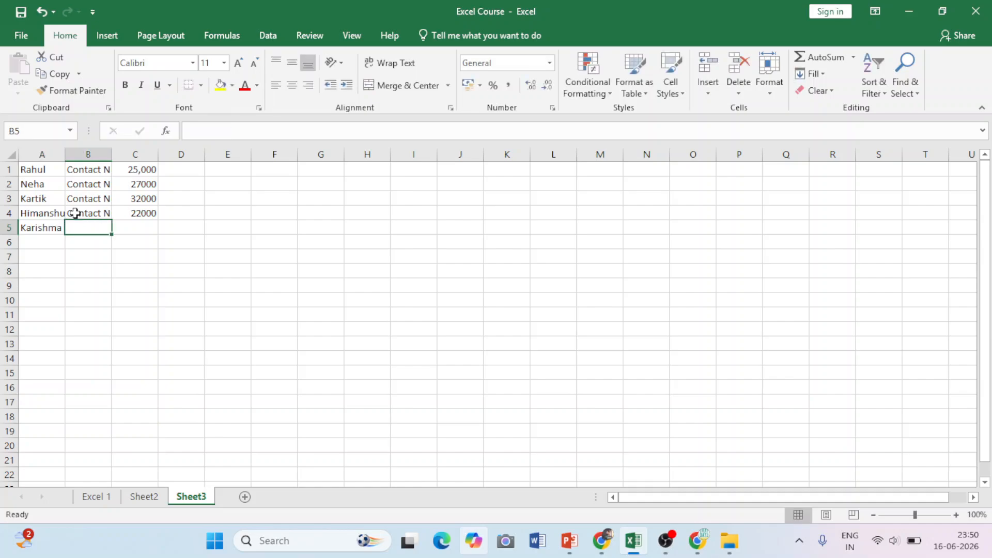
- Fill row 5 with "Contact Number" in cell B5 and 24000 in cell C5
type("C")
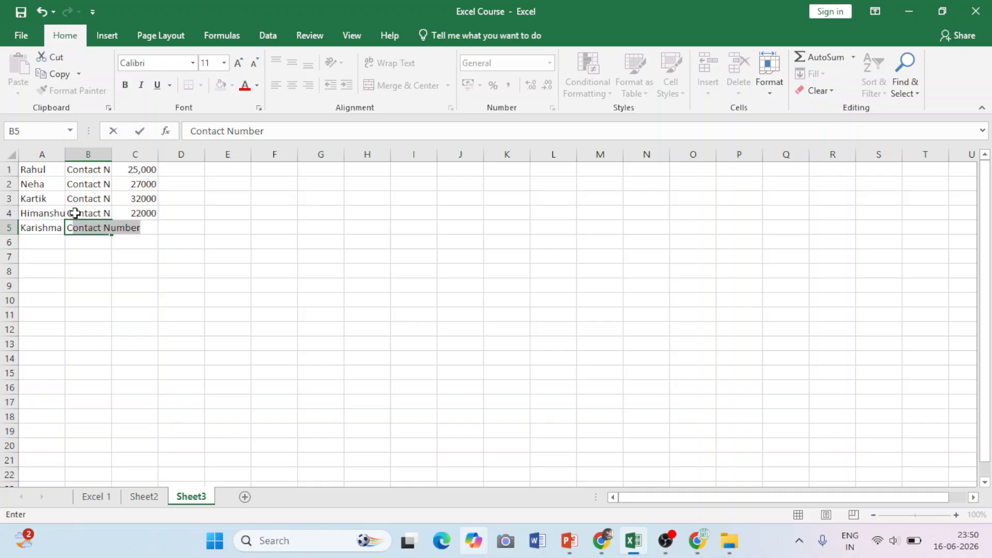
key("Tab")
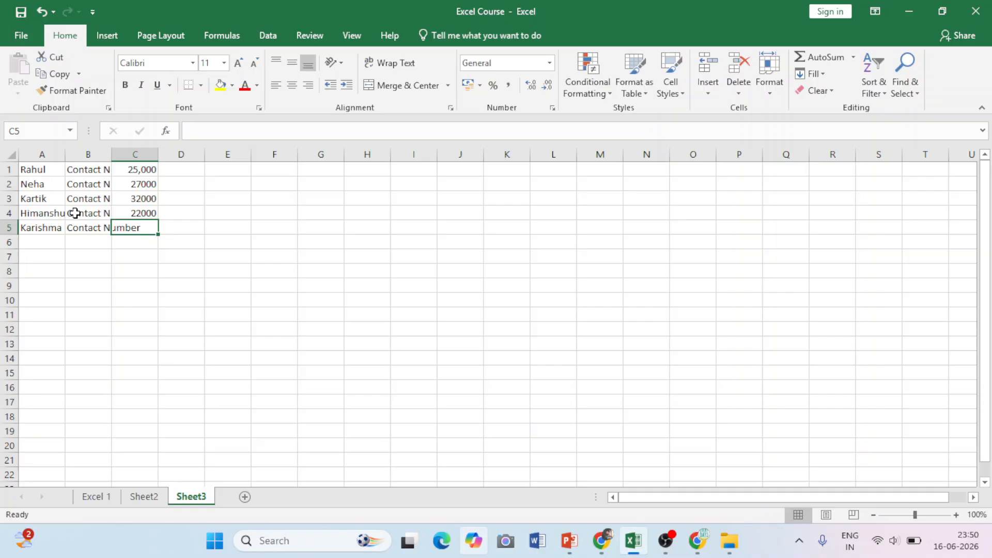
type("24000")
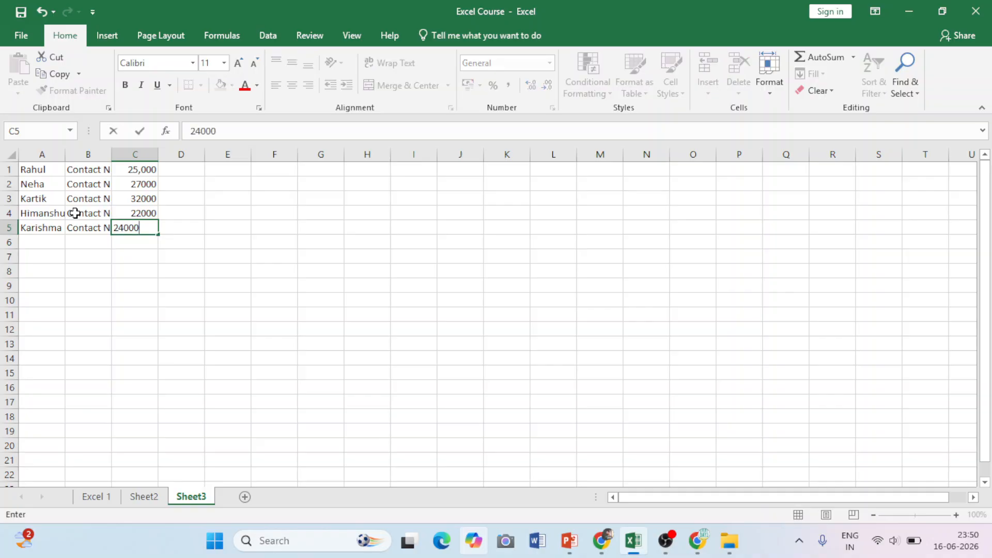
key("Tab")
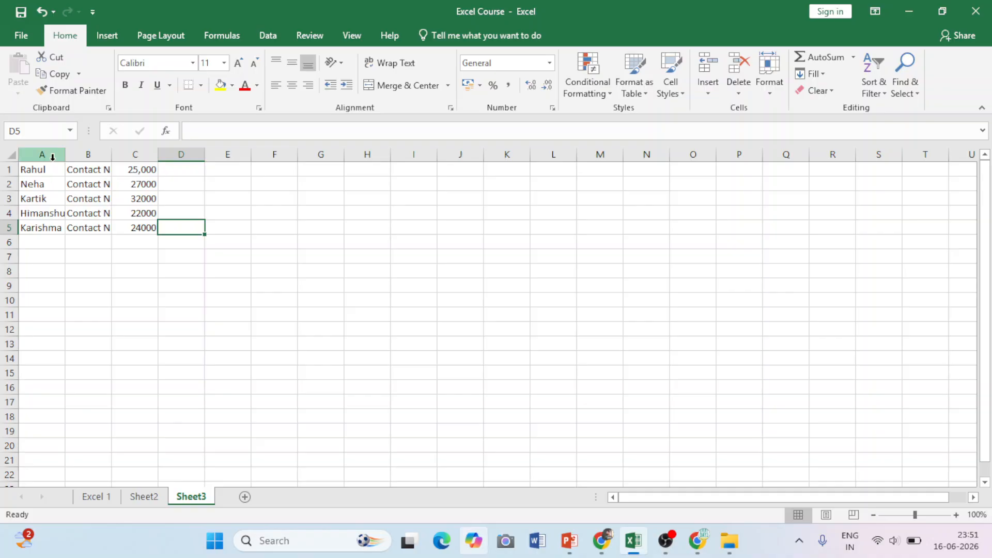
- Autofit the width of column B to its Contact Number entries
left_click(88, 154)
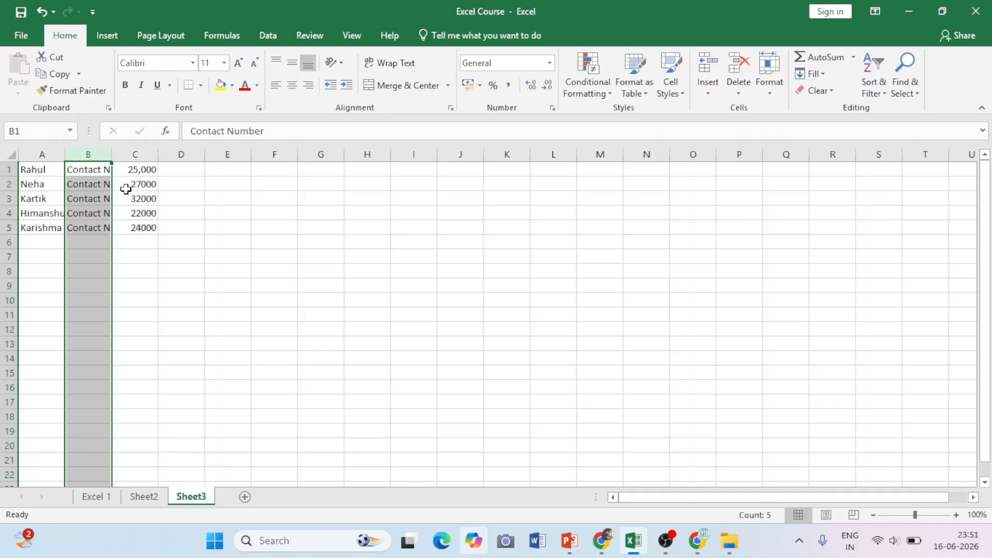
left_click(134, 239)
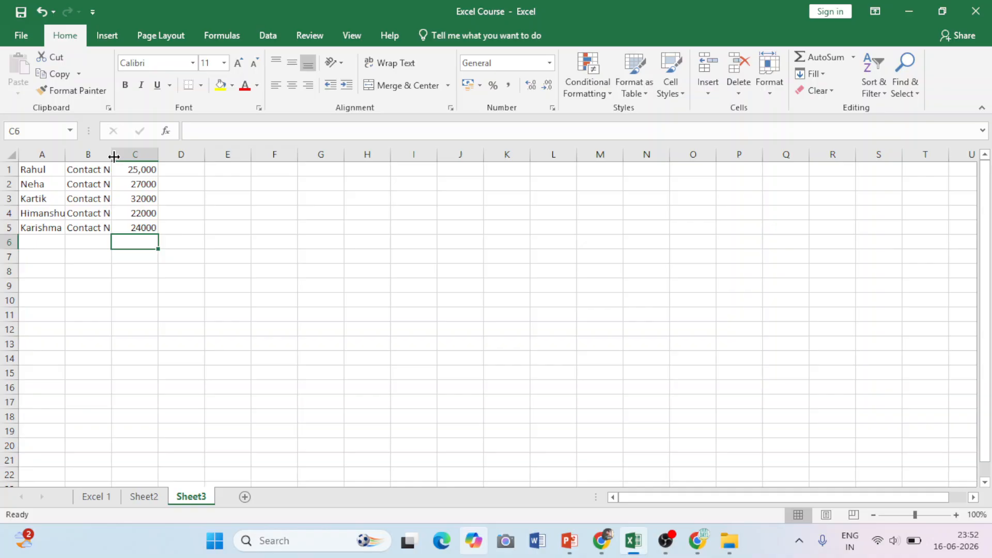
double_click(112, 155)
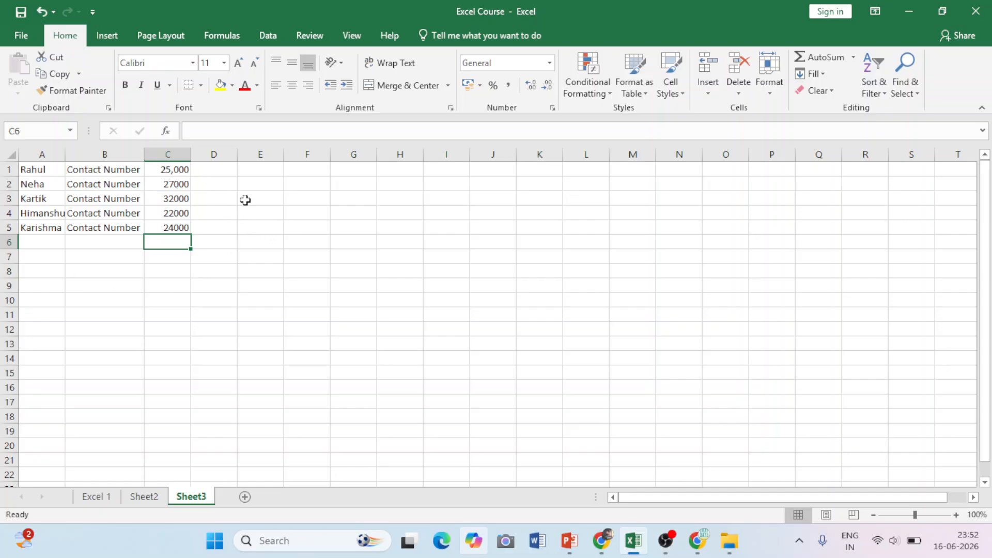
- Enter the text "MBA Beginner Channel" in cell E4
left_click(258, 213)
type("MBA Beginner")
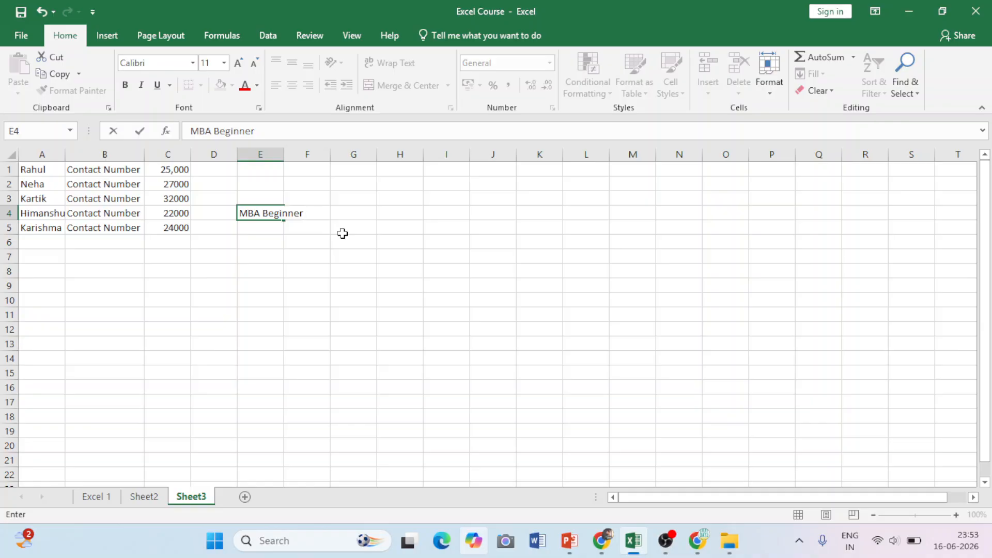
type(" Channel")
left_click(305, 285)
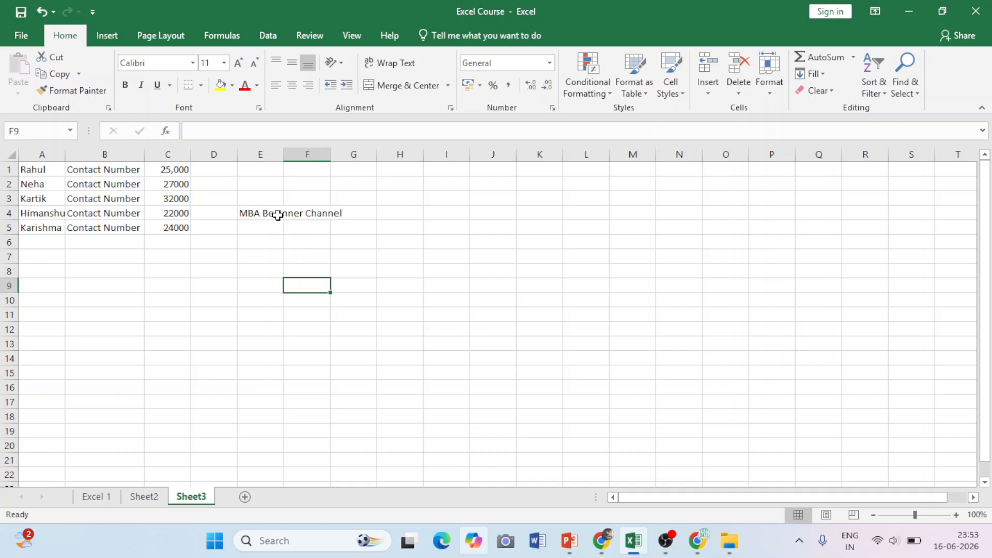
- Enter the word "Course" in cell F4, next to the channel title
left_click(305, 213)
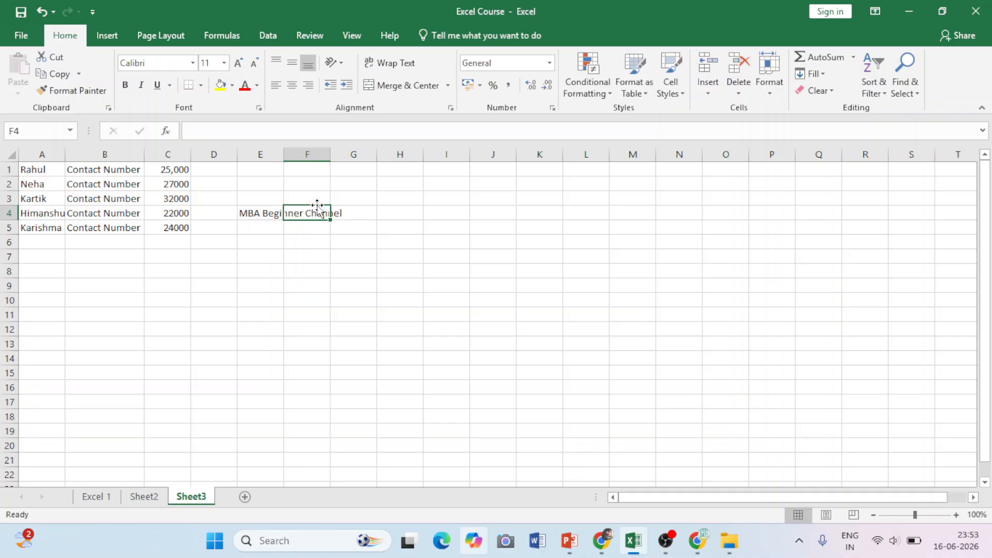
type("C")
type("se")
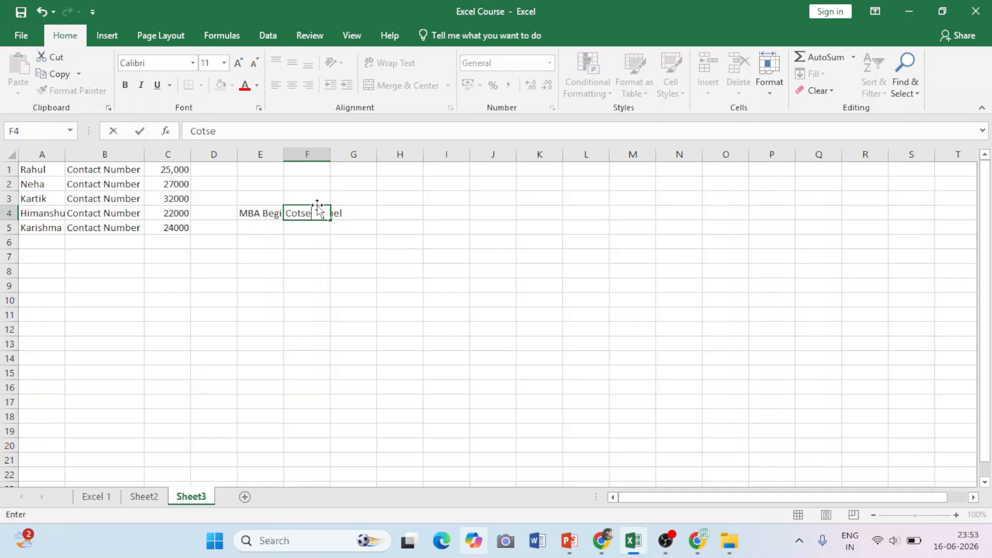
key("BackSpace")
key("BackSpace")
key("BackSpace")
type("urse")
key("Return")
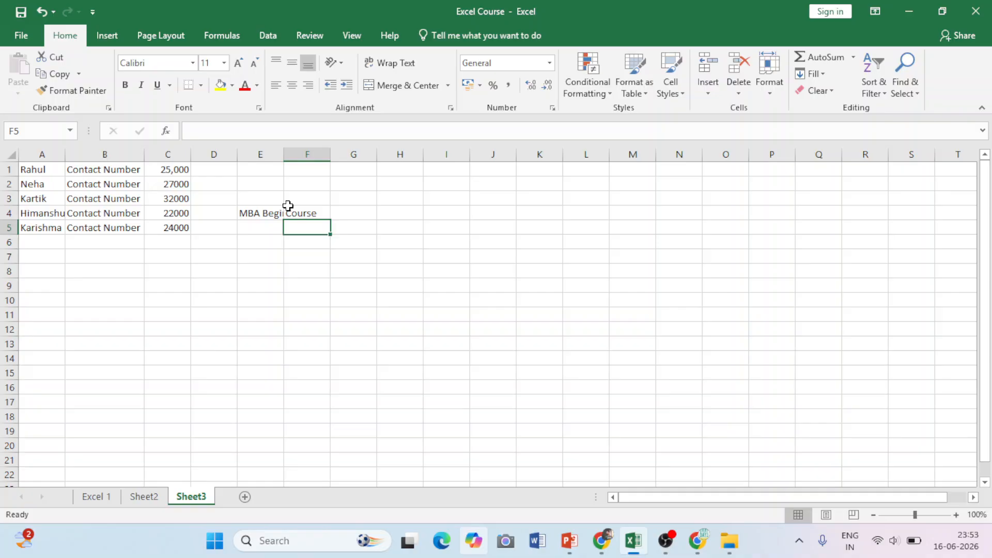
- Autofit the width of column E to the text in cell E4
double_click(283, 158)
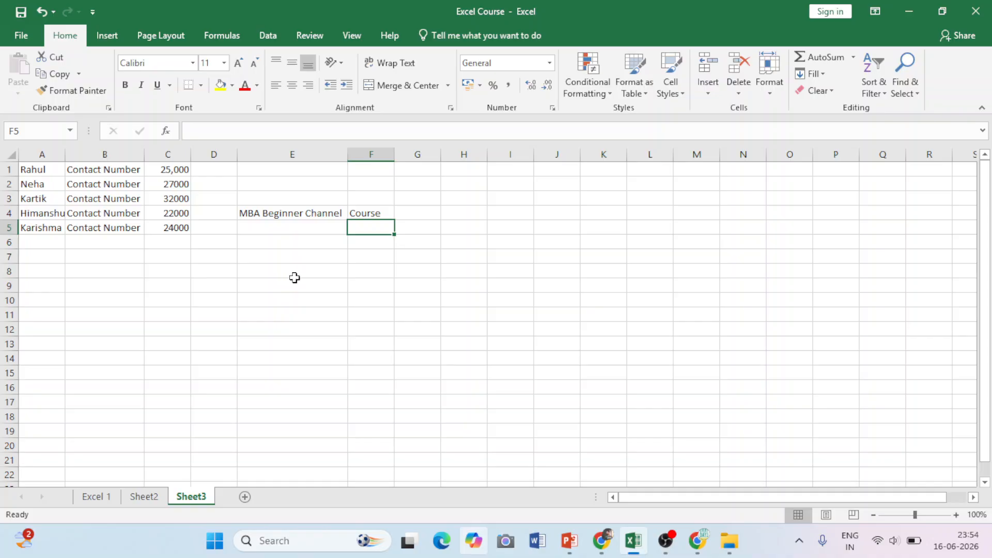
double_click(276, 241)
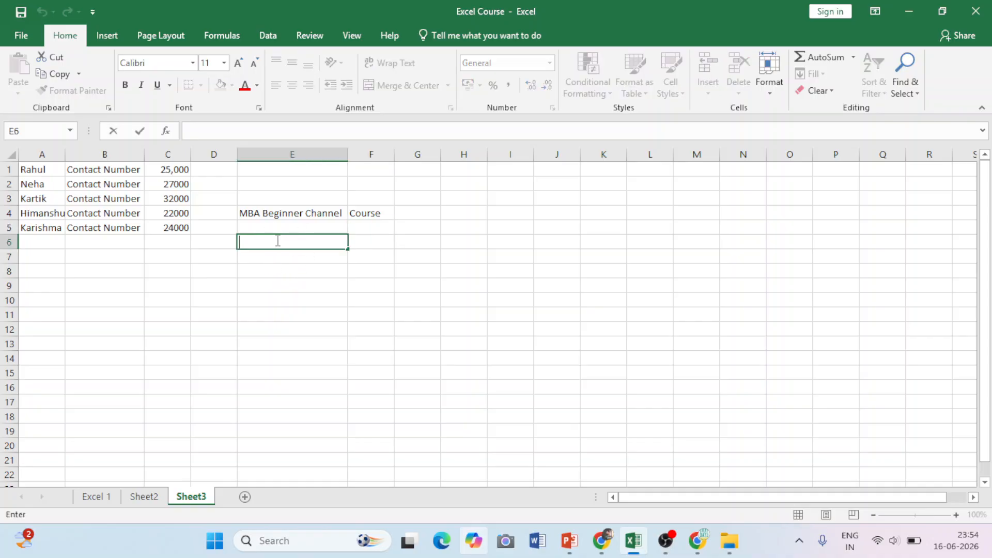
left_click(331, 310)
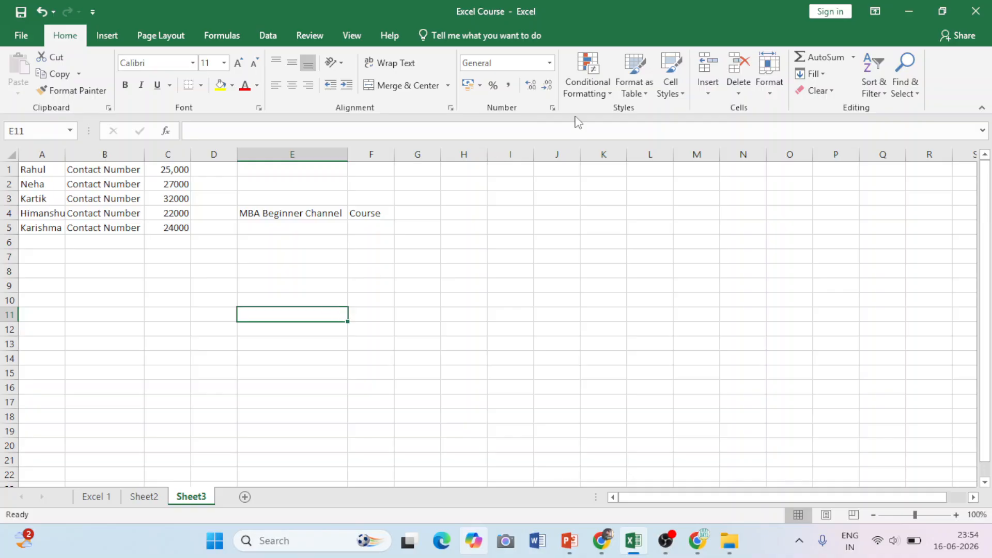
- Resize column E manually, first much wider, then narrower than the text in E4, and finally slightly wider than that text
left_click_drag(347, 155, 428, 162)
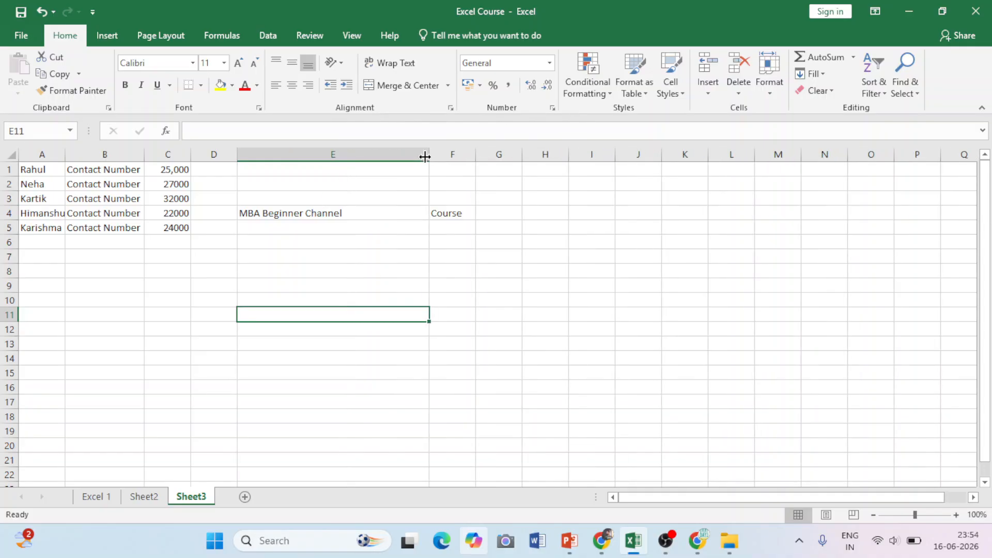
left_click_drag(427, 154, 305, 176)
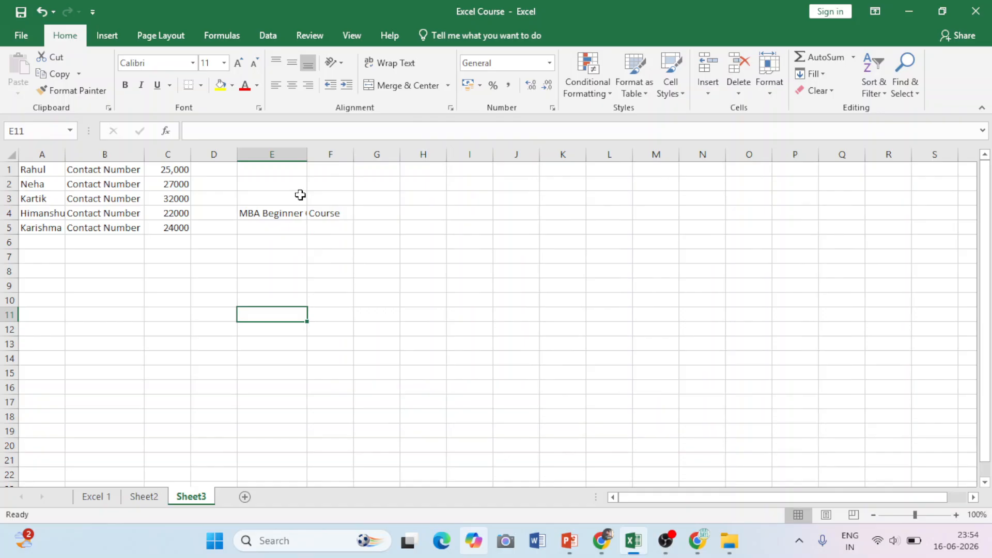
left_click(283, 213)
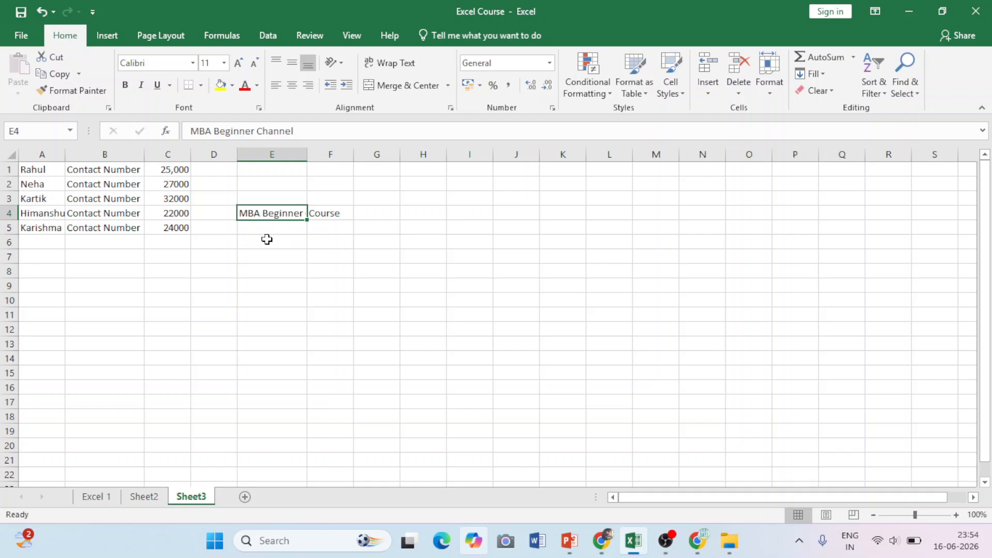
left_click_drag(306, 157, 358, 158)
left_click(300, 238)
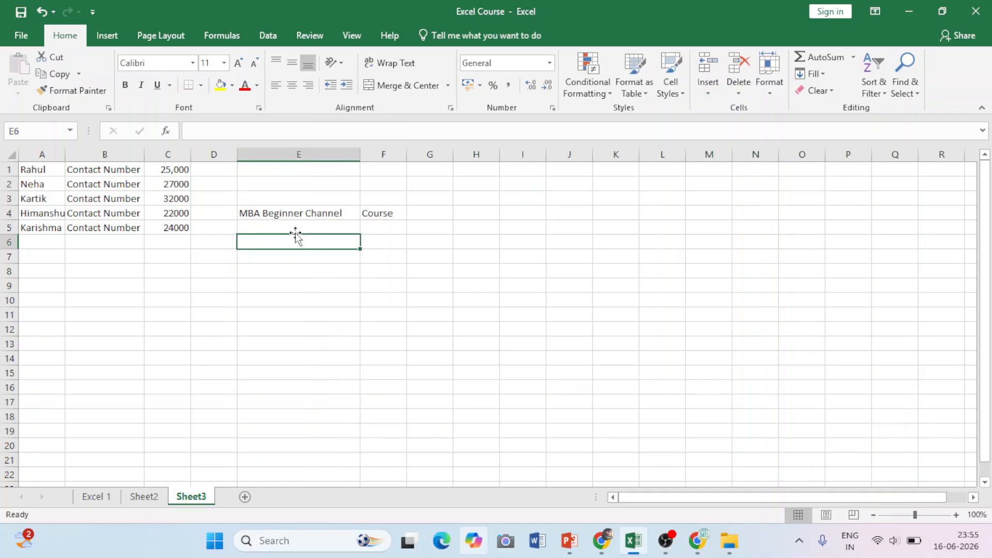